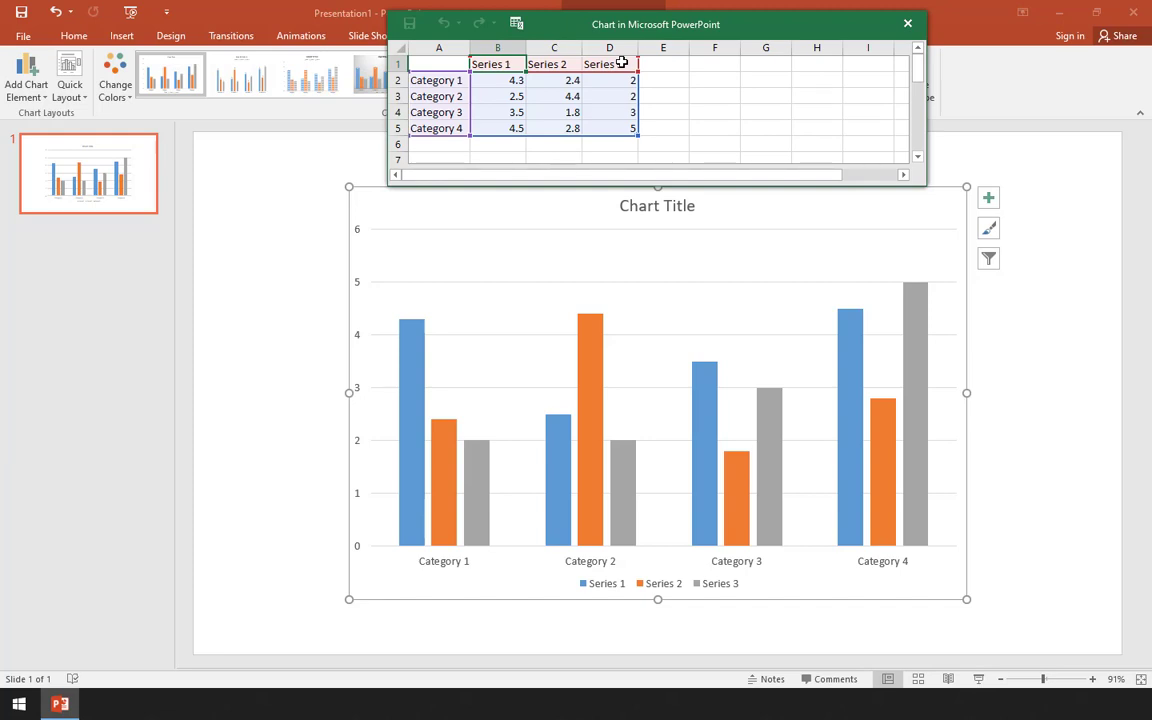
- Examine the sample values, category labels and series names in the chart's data sheet
click(519, 82)
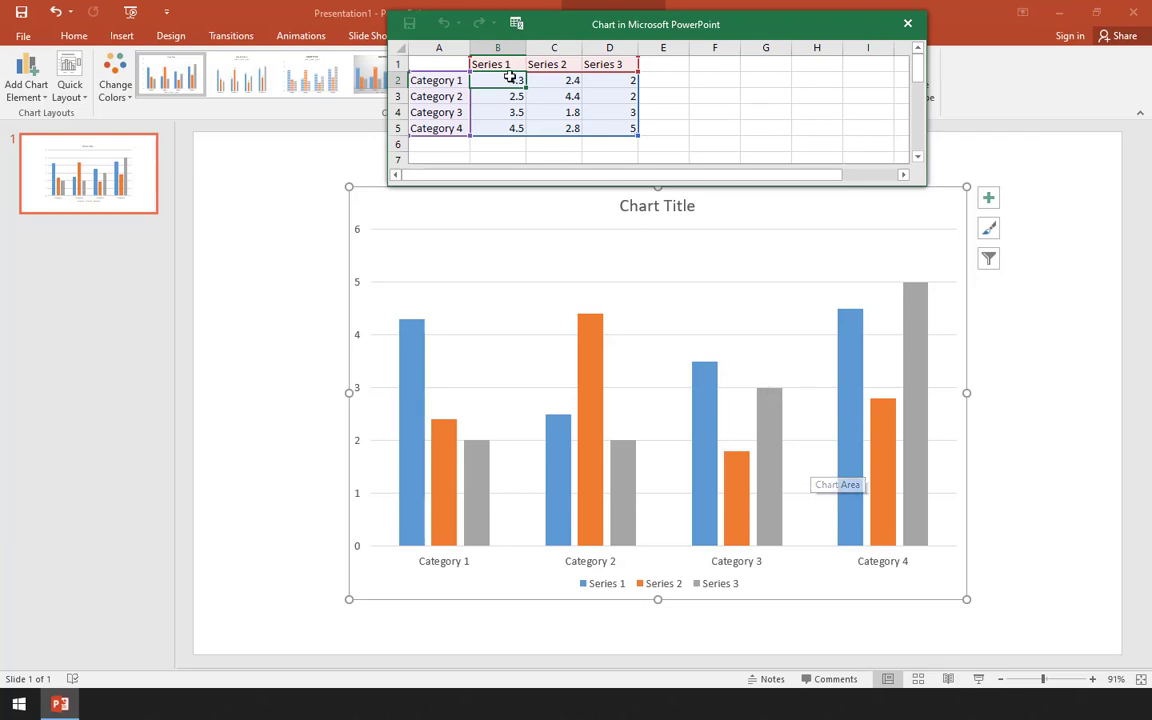
drag(515, 83, 605, 122)
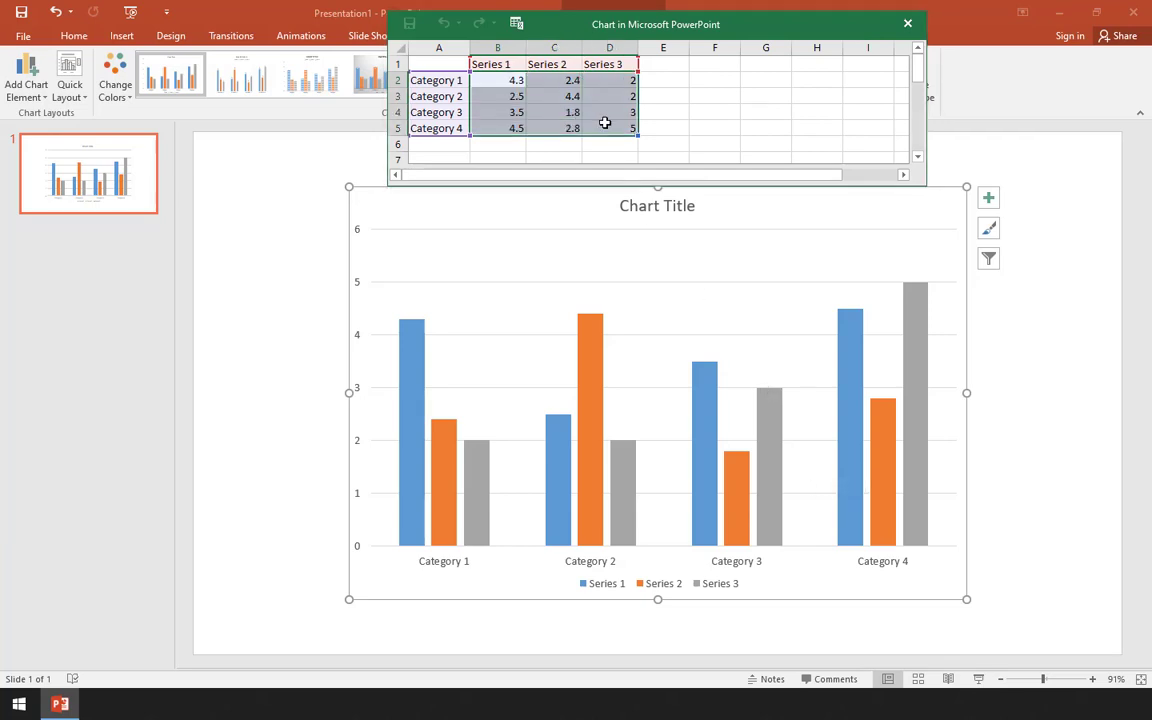
click(663, 113)
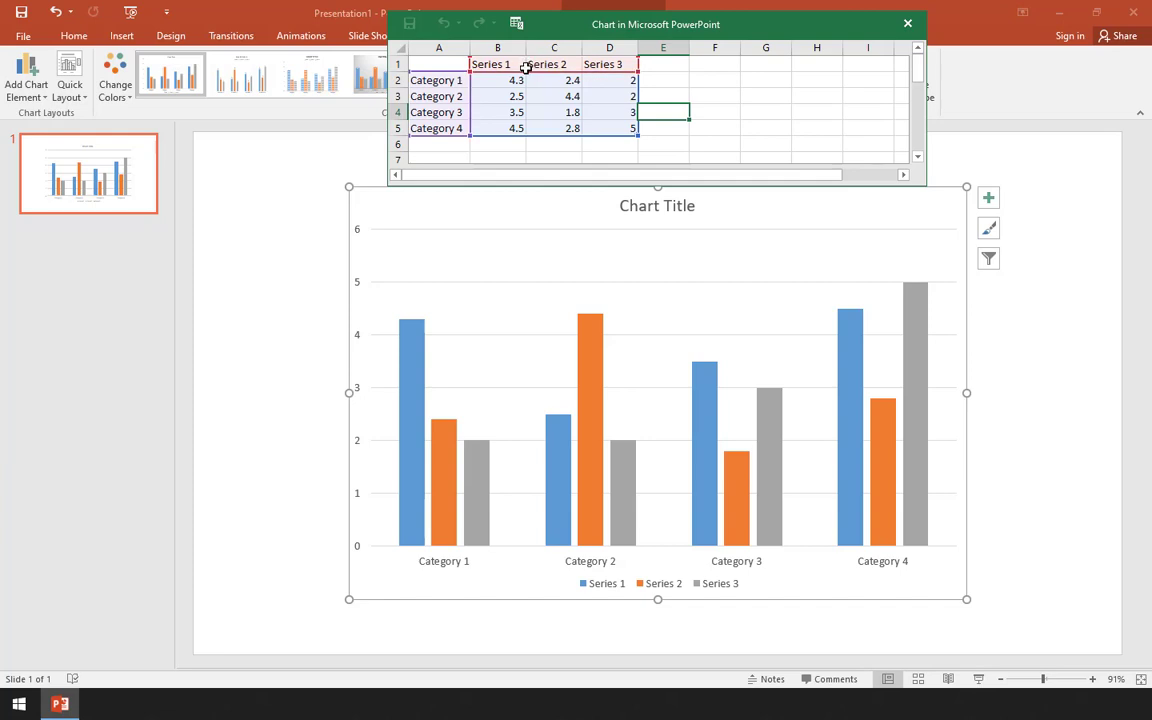
click(456, 80)
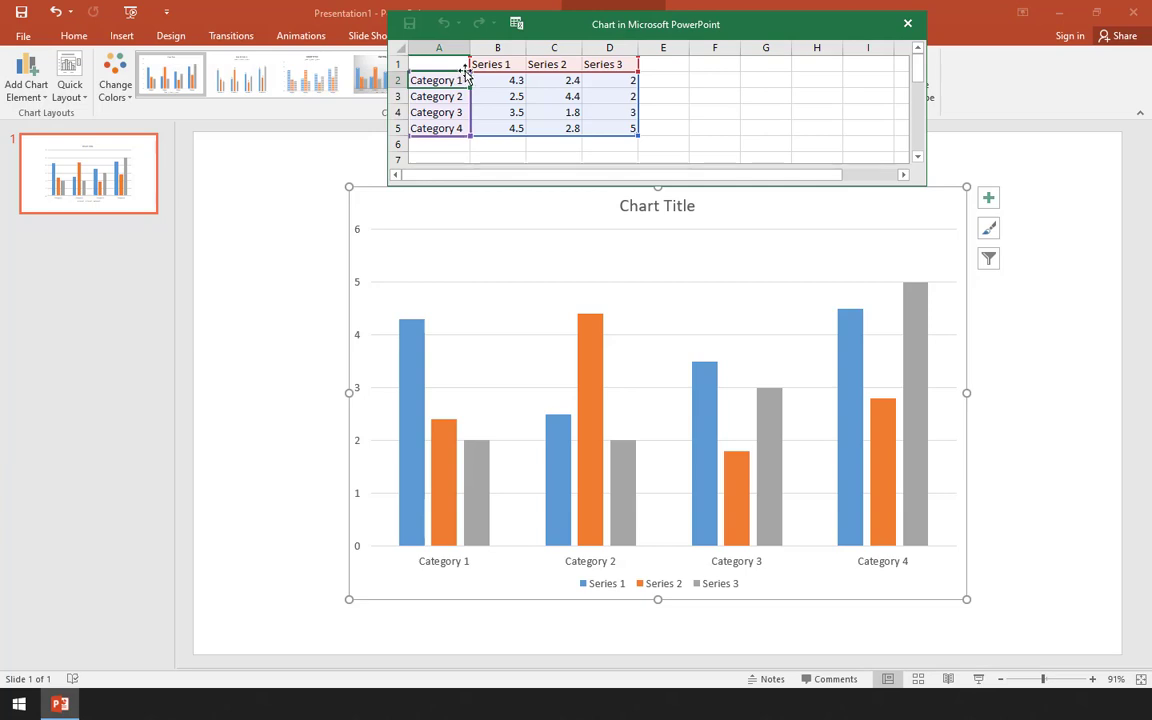
drag(446, 80, 458, 124)
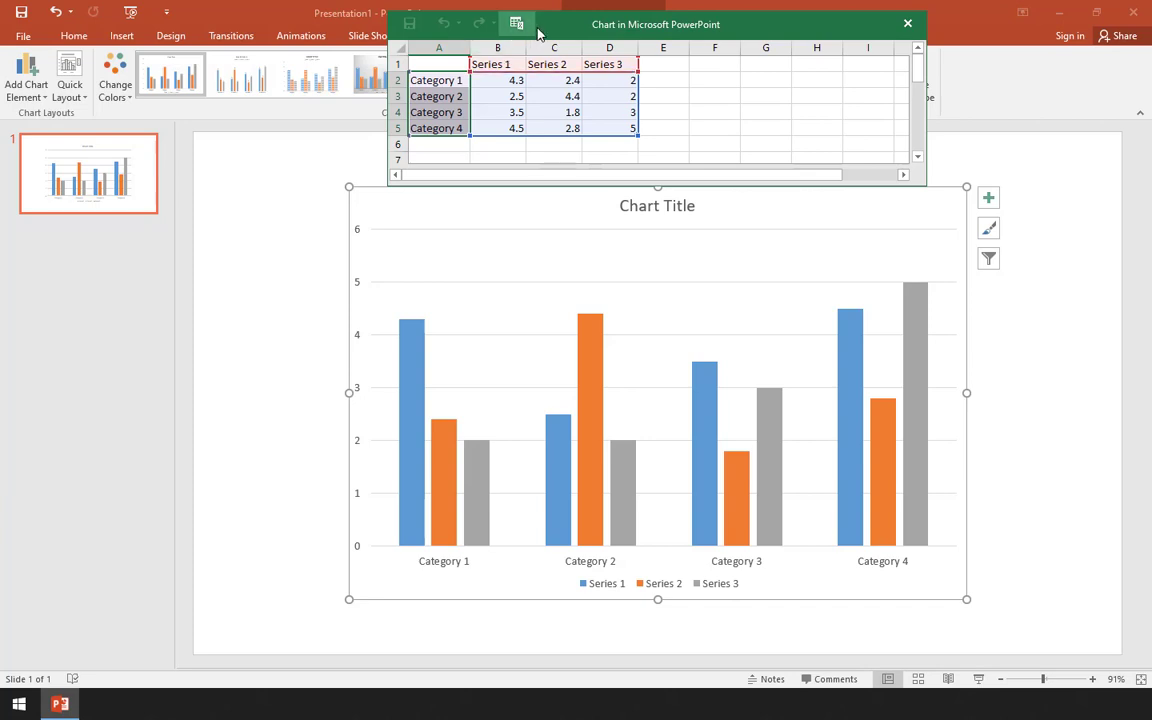
click(497, 65)
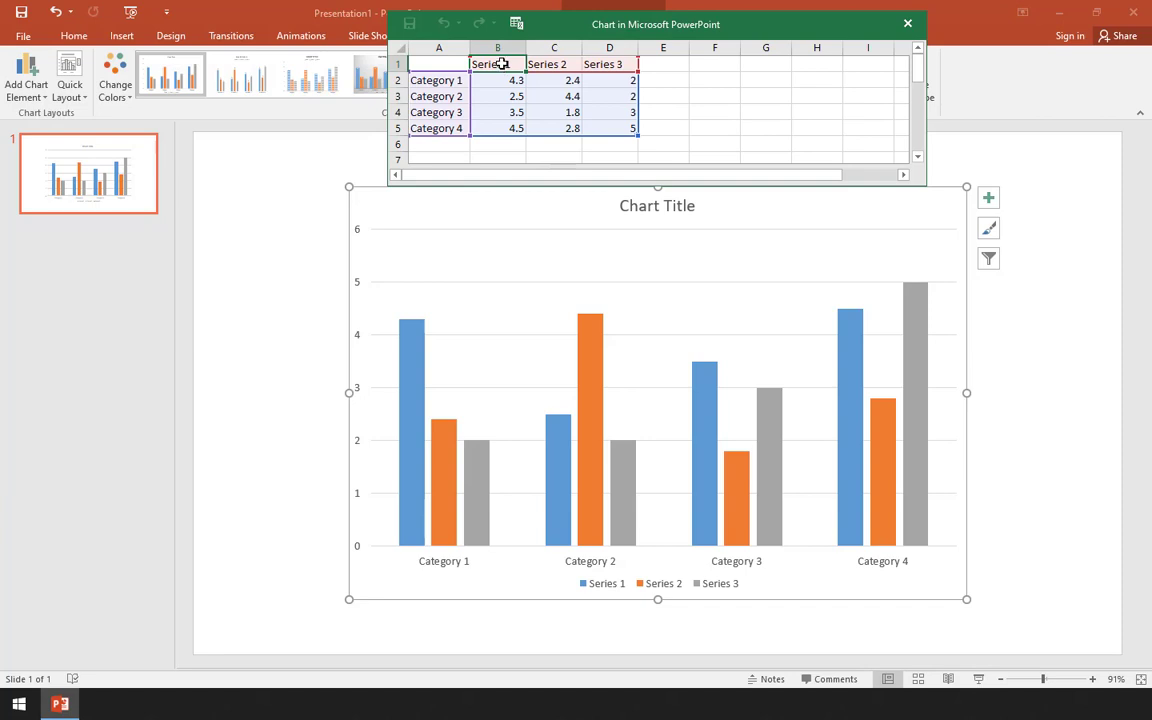
drag(506, 62, 606, 63)
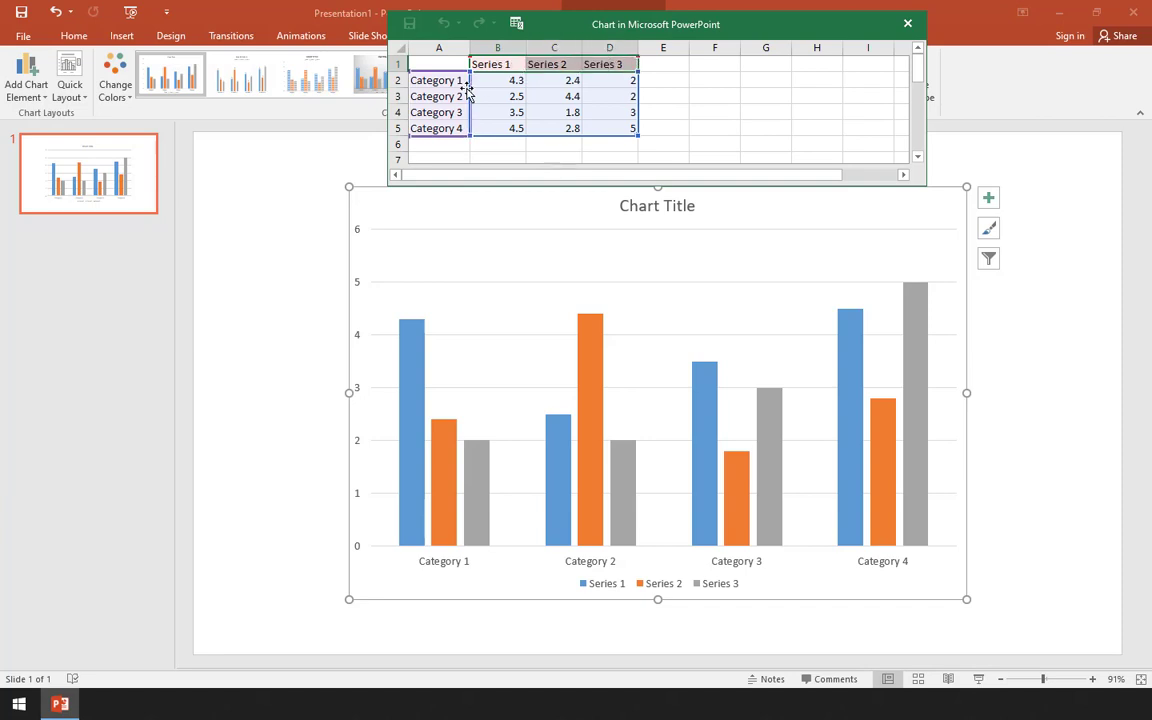
- Rename the four chart categories in A2 to A5 as BSIT, BSED, BSBA and BSHM
mouse_move(455, 80)
mouse_down()
mouse_move(456, 130)
mouse_move(447, 82)
mouse_up()
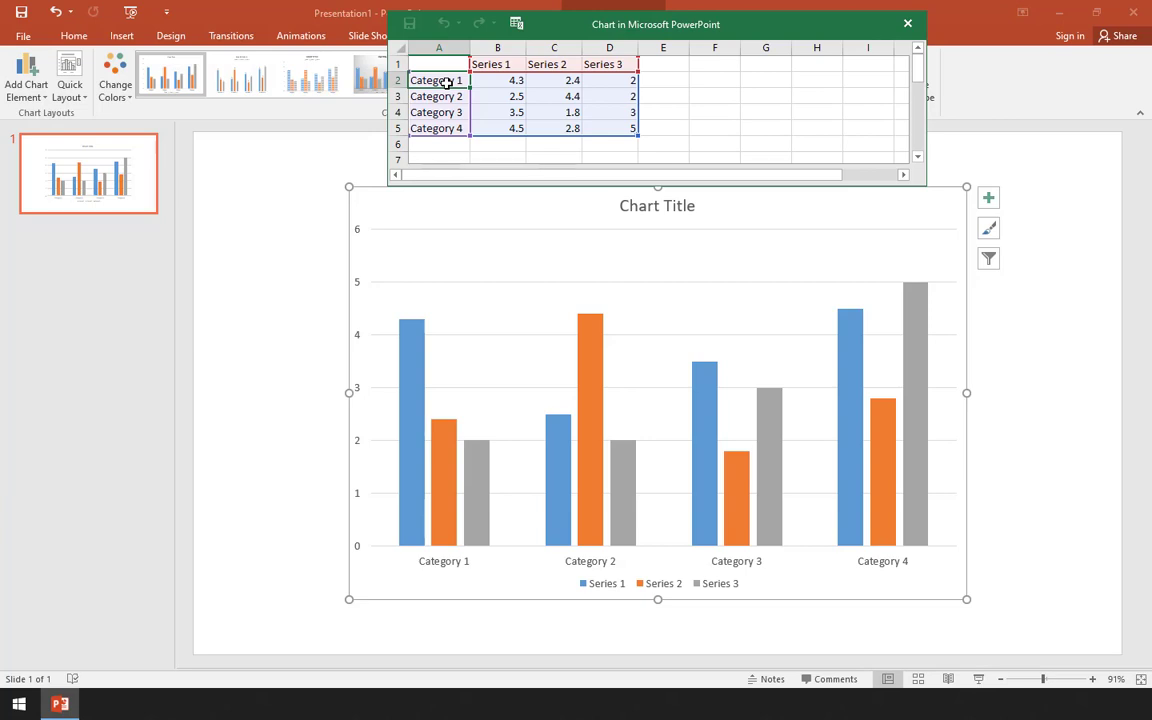
text(BSI)
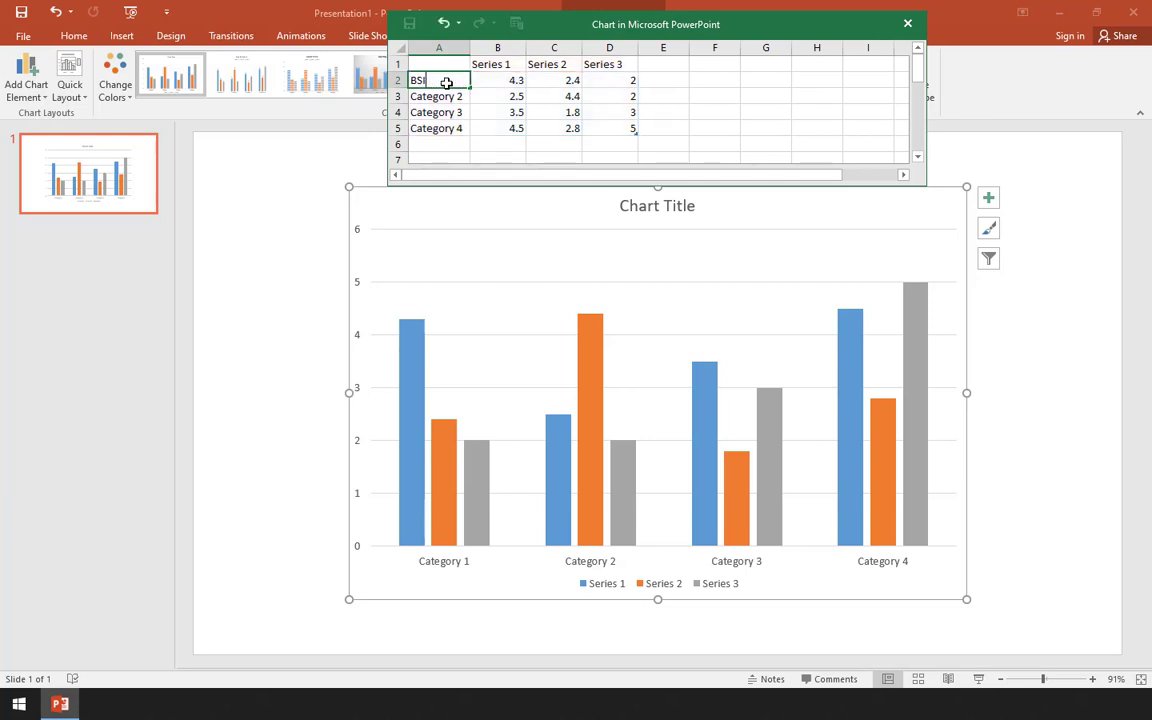
text(T)
key(Return)
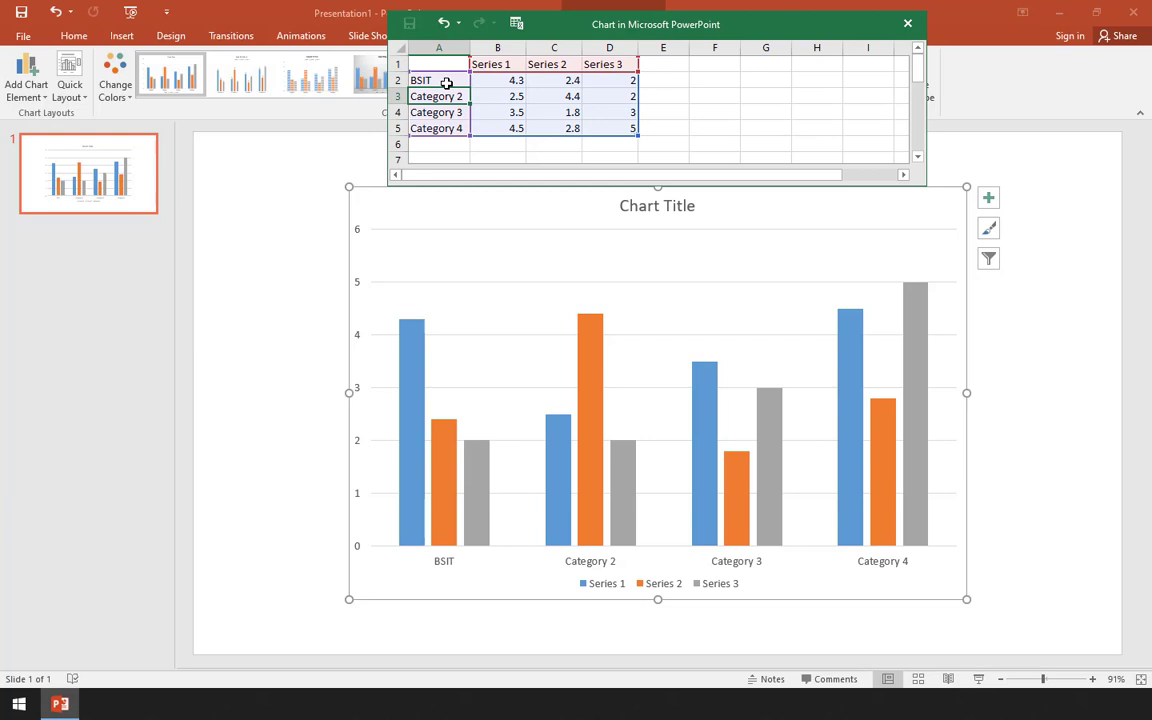
text(BSED)
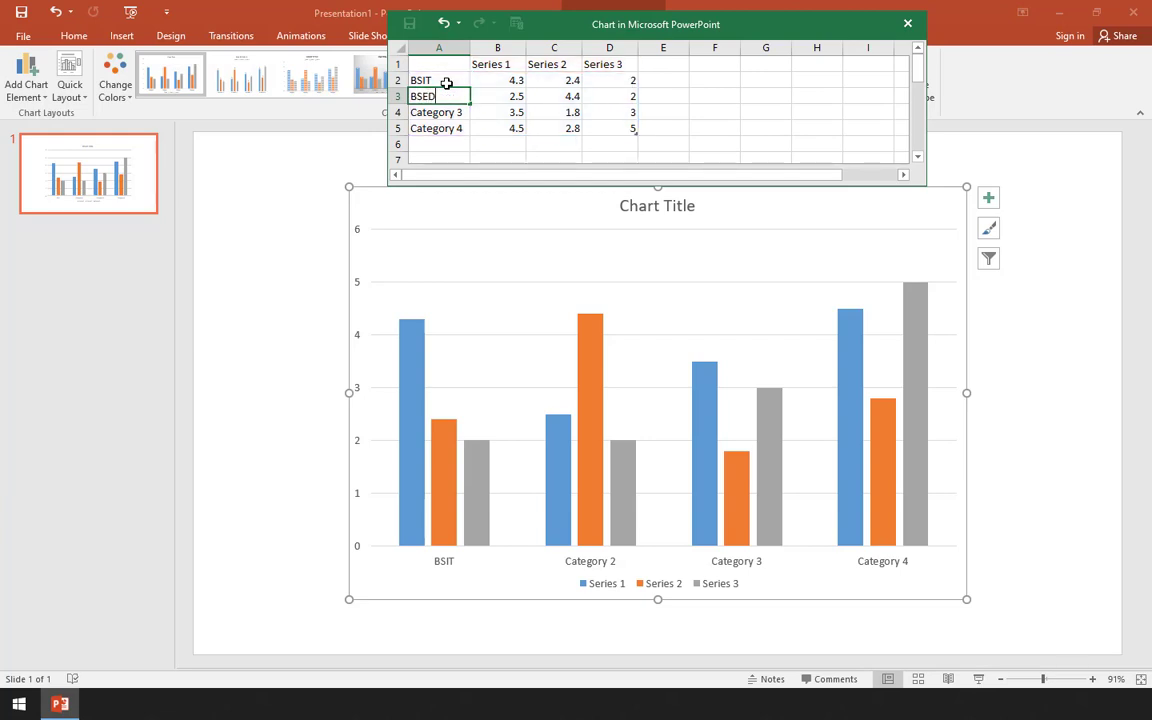
key(Return)
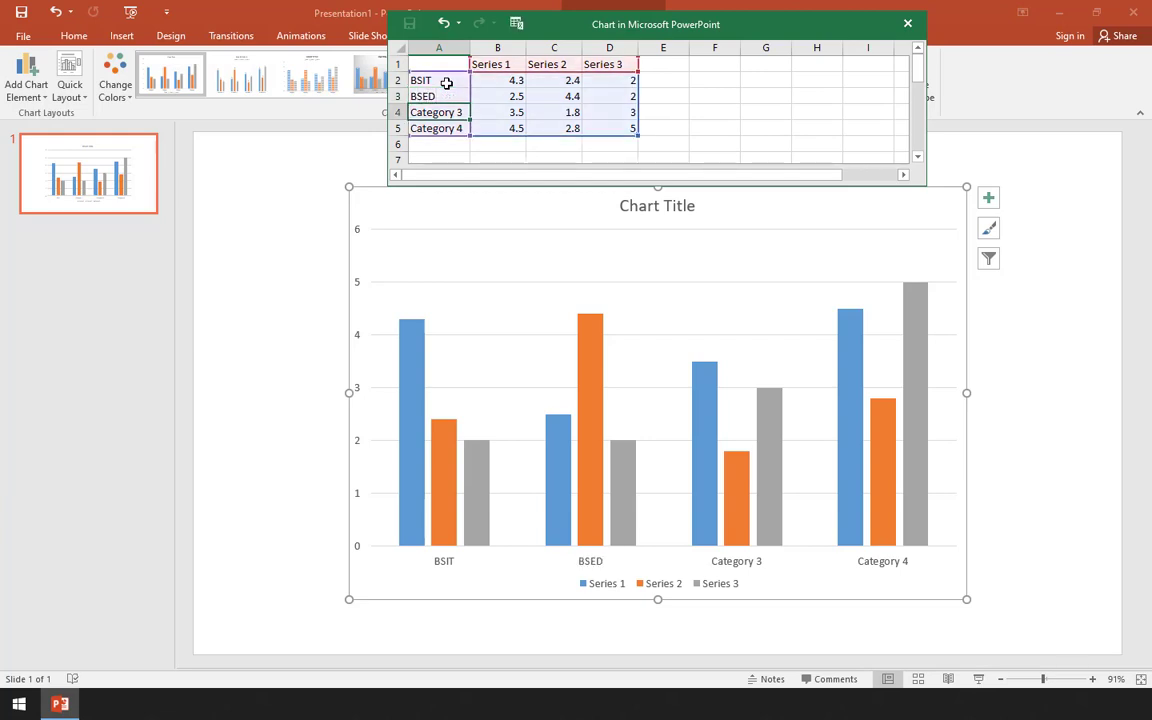
text(BSBA)
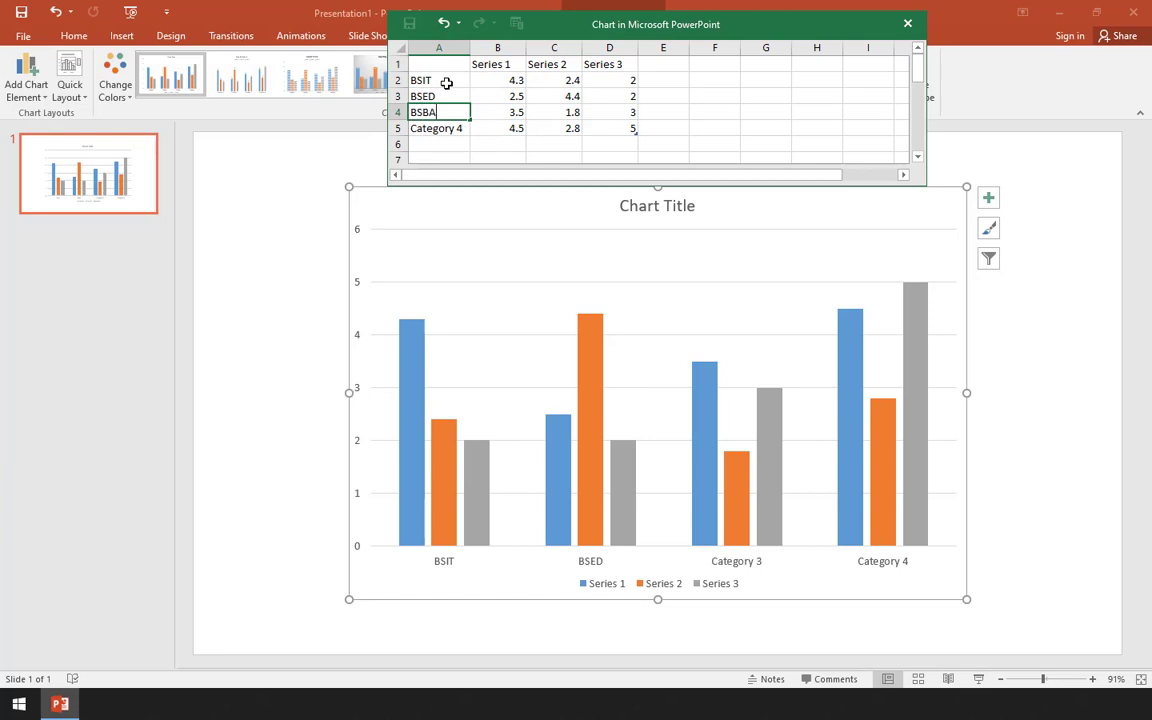
key(Return)
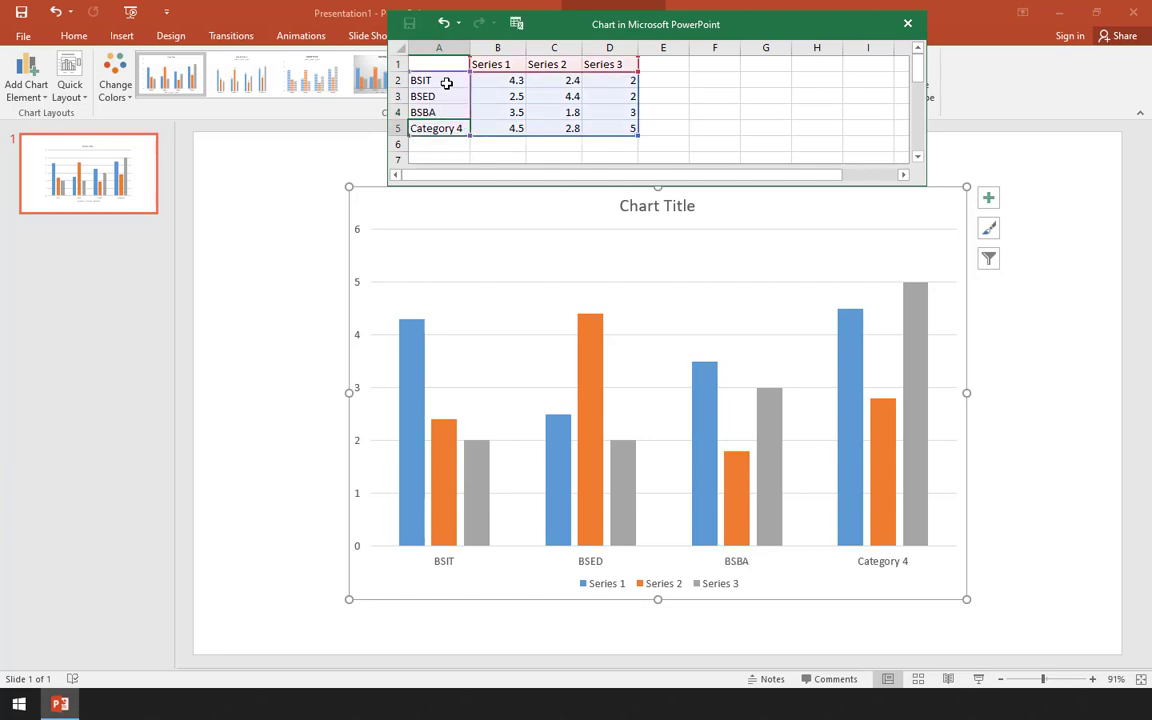
text(BSHM)
key(Tab)
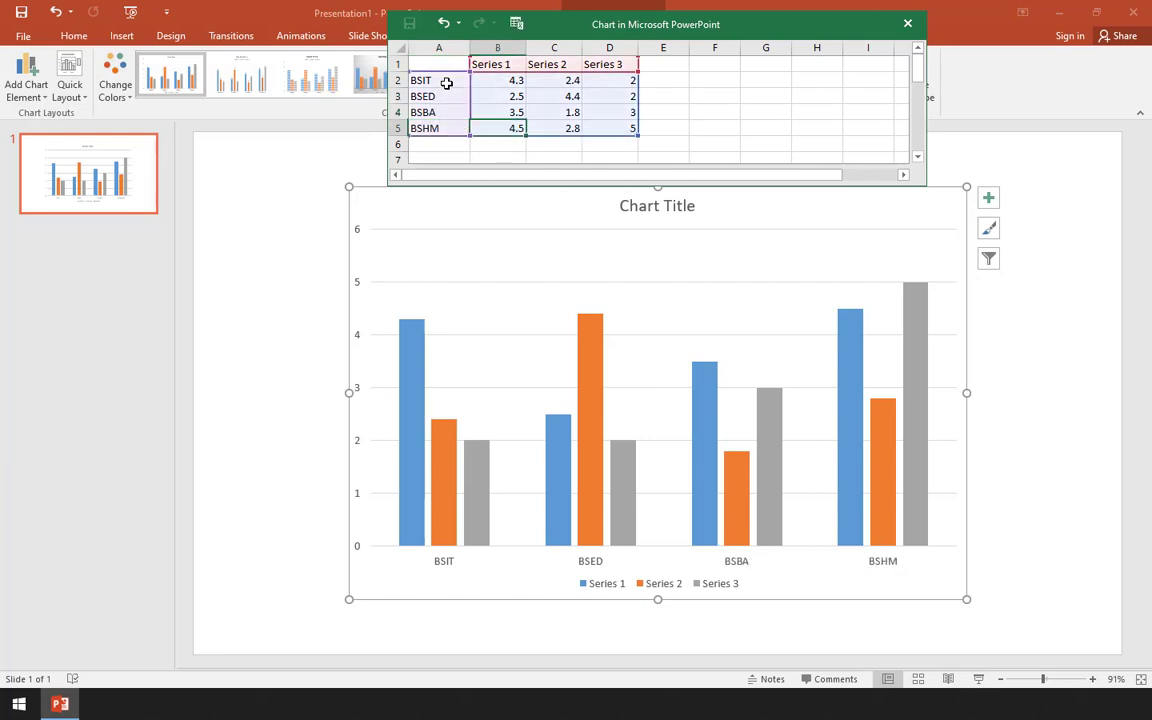
- Rename the first data series in cell B1 as 2016
key(Up)
key(Up)
key(Up)
key(Up)
key(shift+Right)
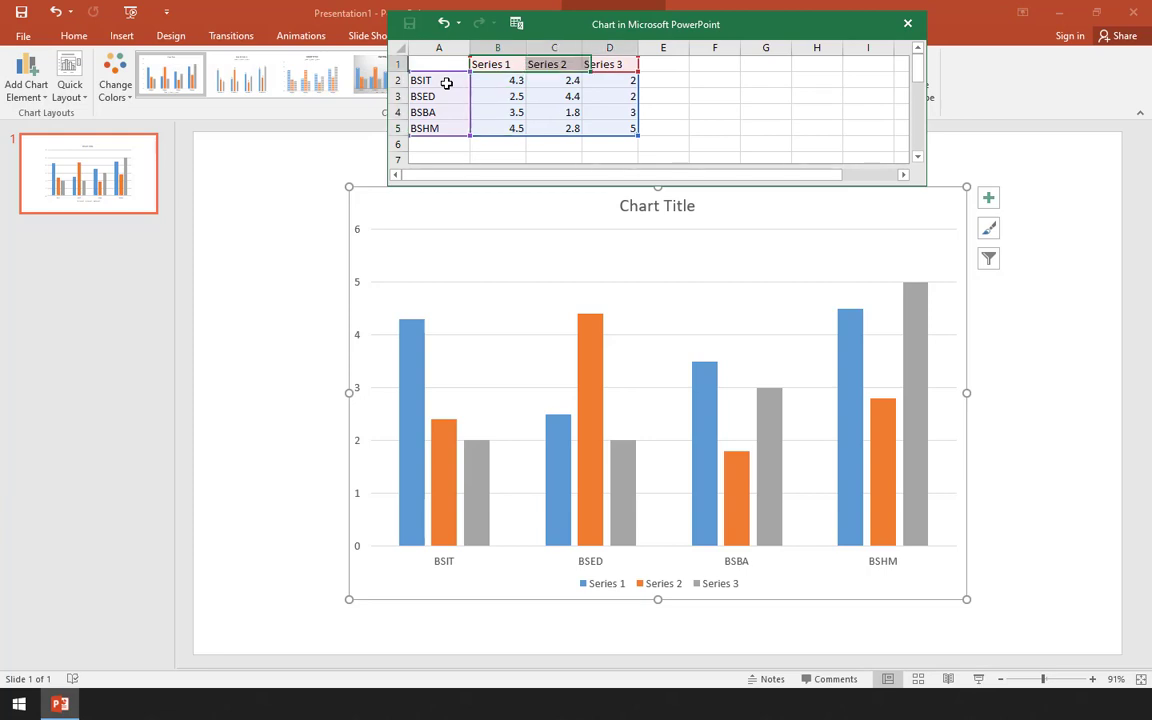
key(shift+Right)
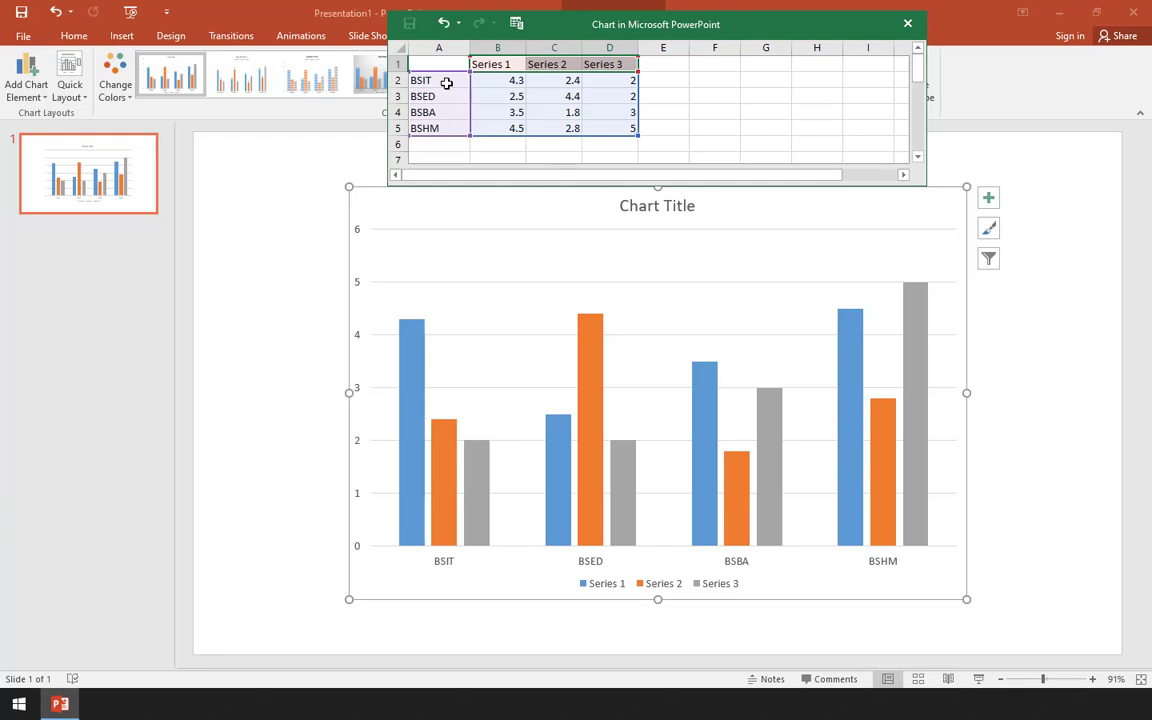
key(shift+Left)
key(shift+Left)
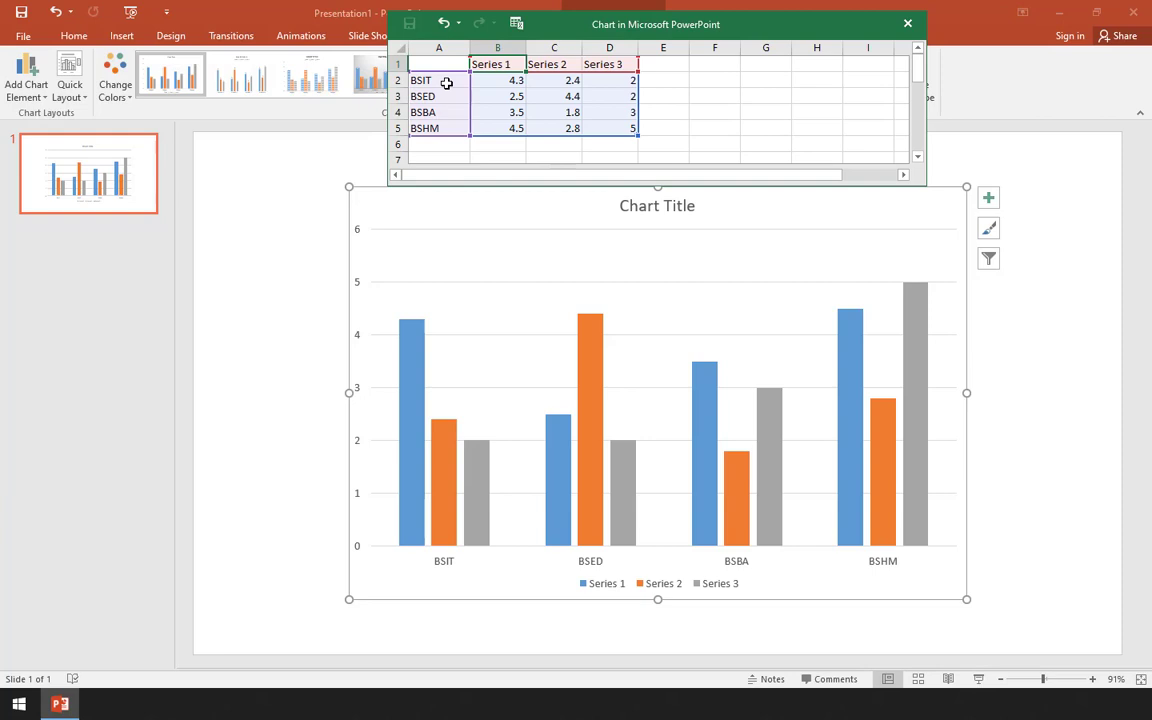
text(20)
text(16)
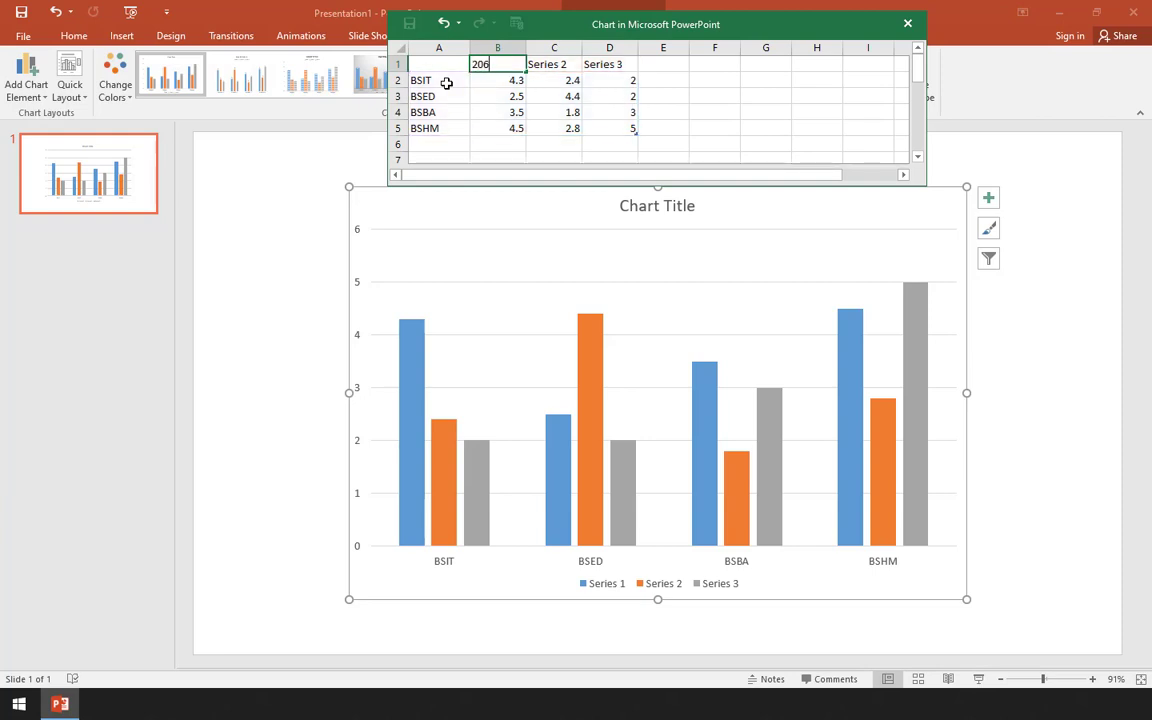
key(Tab)
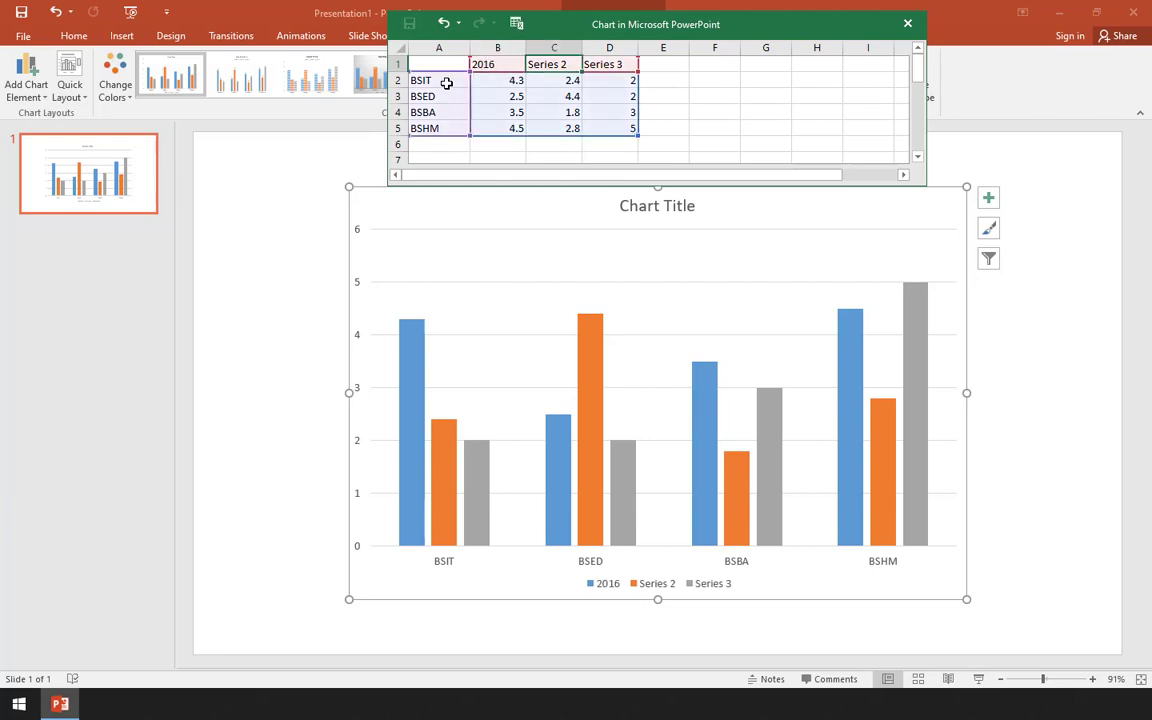
- Rename the second and third data series in C1 and D1 as 2017 and 2018
text(2017)
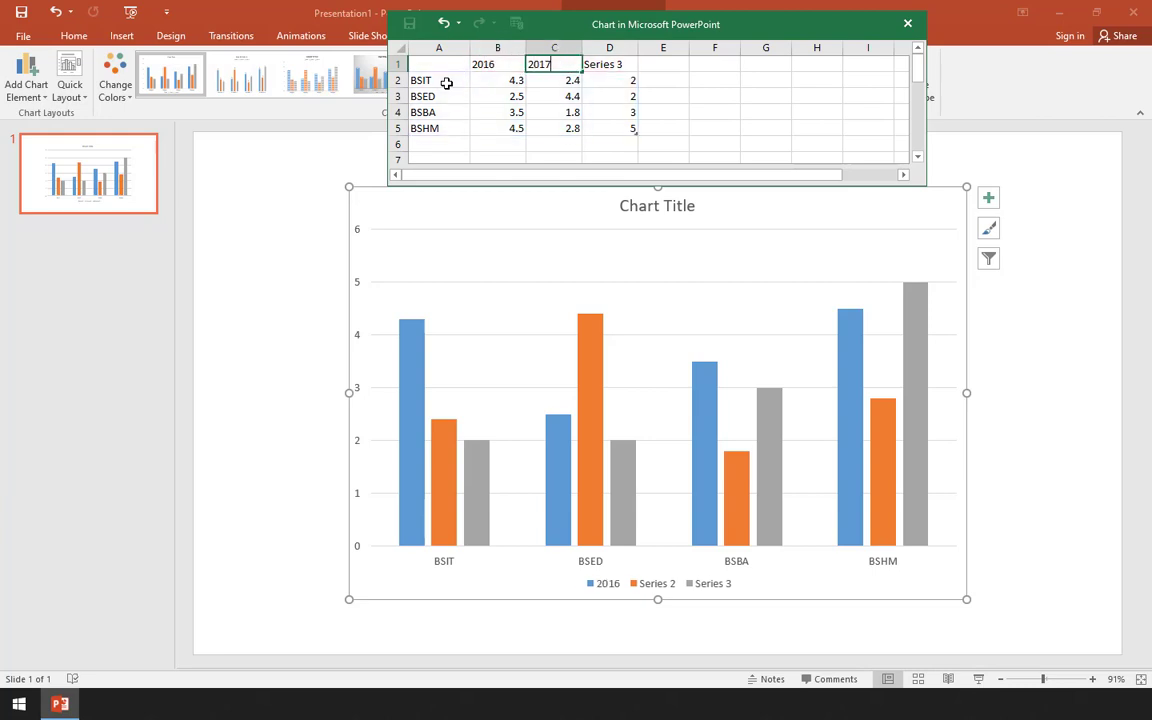
key(Tab)
text(208)
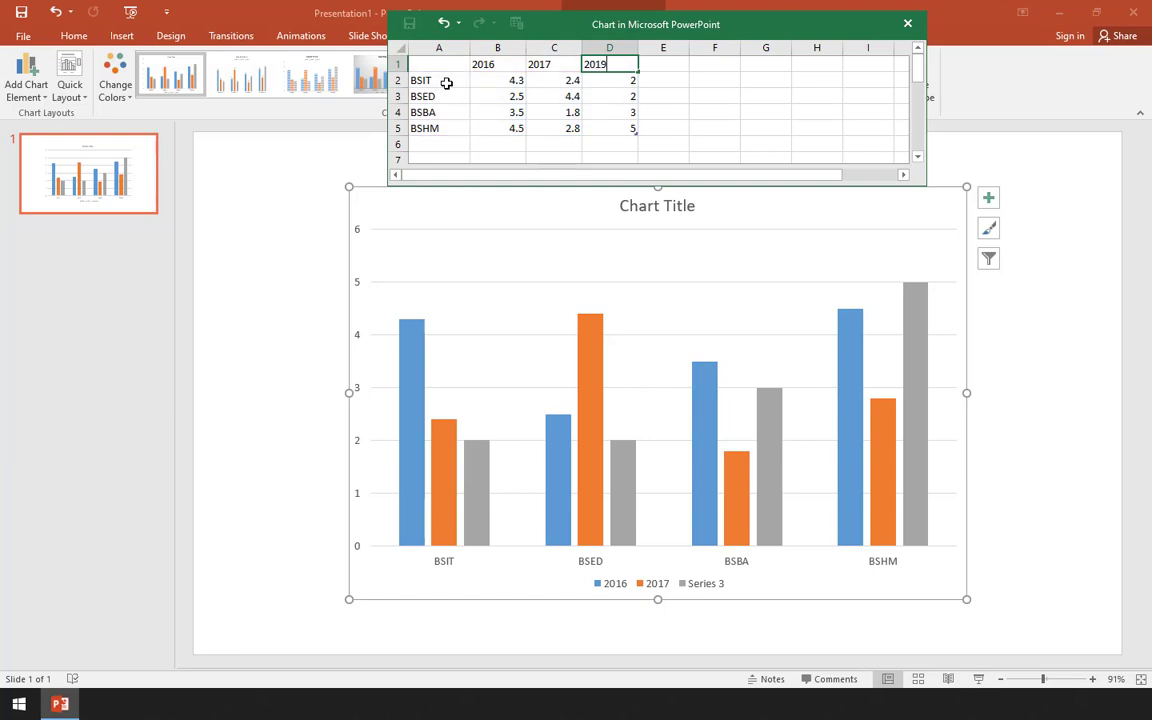
key(BackSpace)
text(18)
key(ctrl+Return)
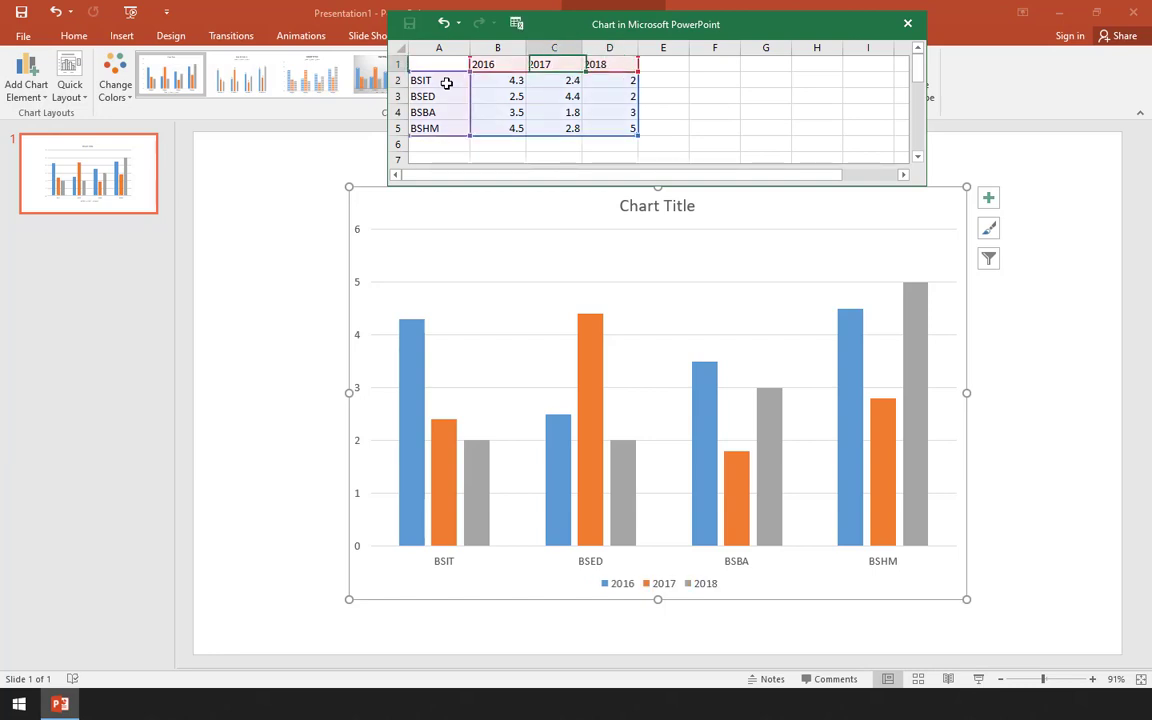
- Clear all the sample values in cells B2 to D5 of the chart data
key(Down)
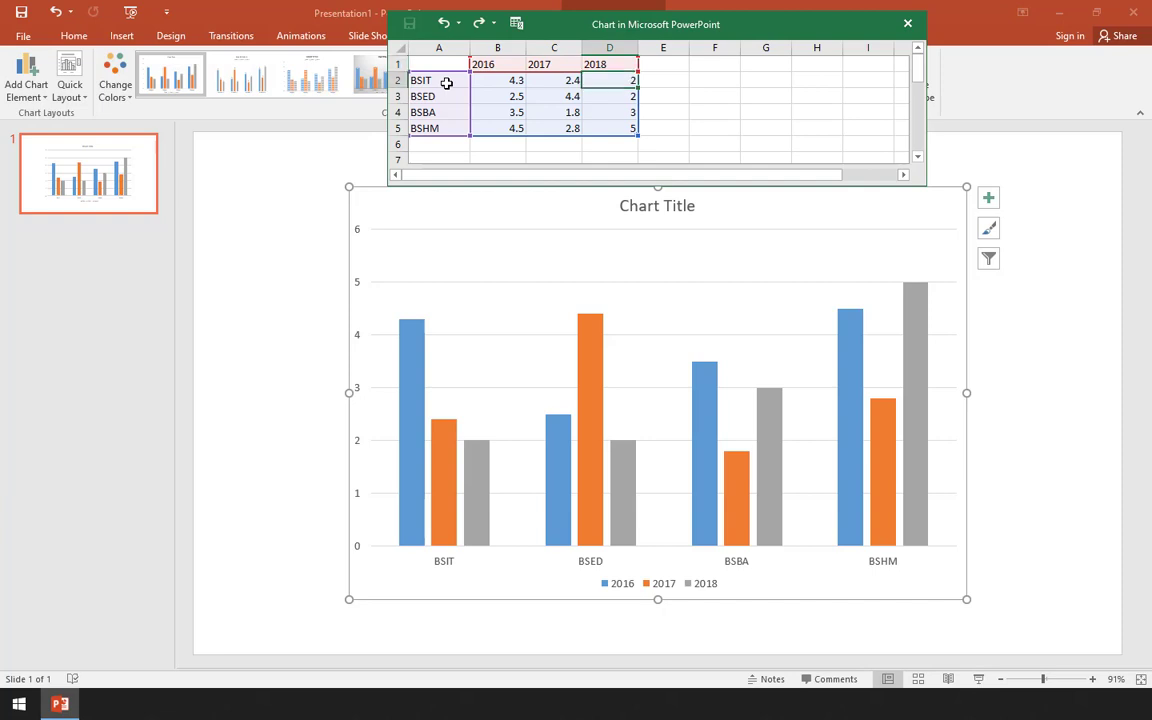
key(Left)
key(Left)
key(shift+Down)
key(shift+Down)
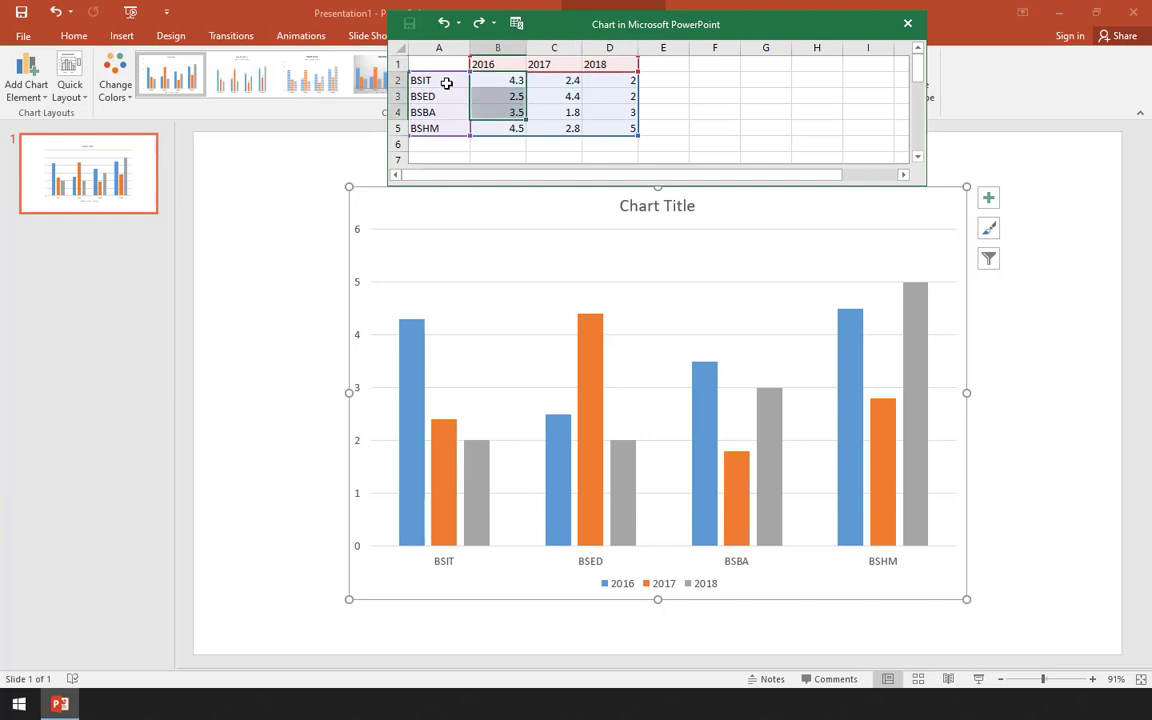
key(shift+Right)
key(shift+Down)
key(shift+Right)
key(Delete)
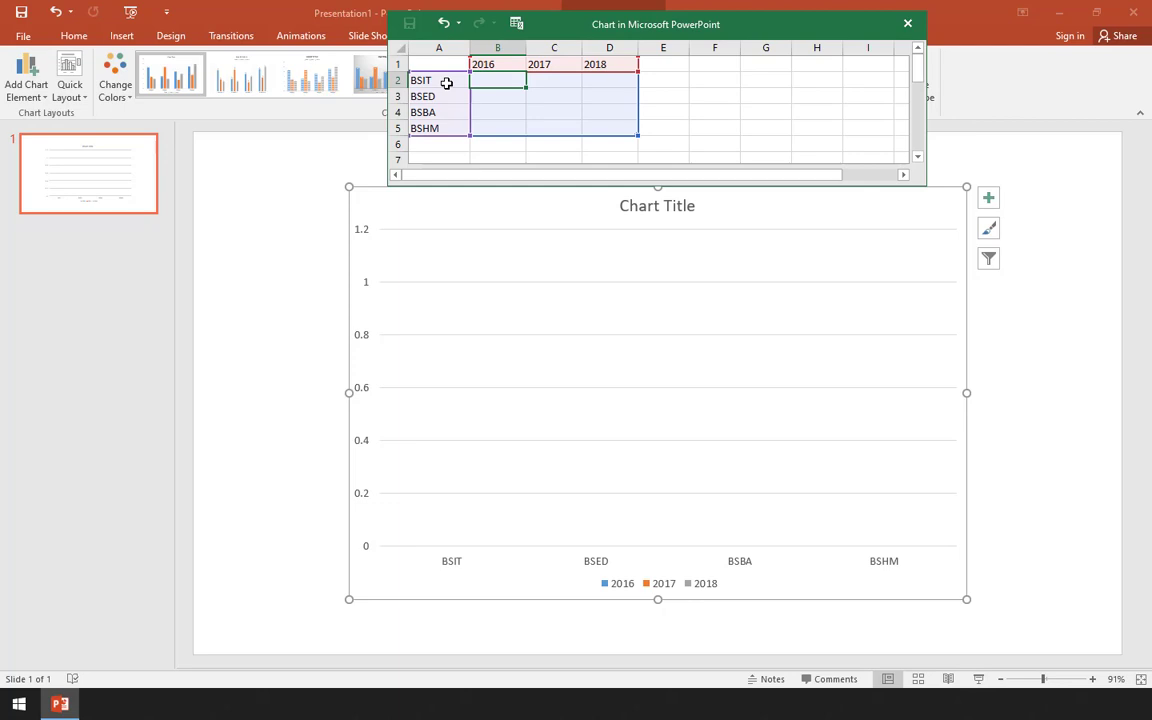
- Fill in the BSIT row with 120 for 2016, 150 for 2017 and 145 for 2018
text(120)
key(Tab)
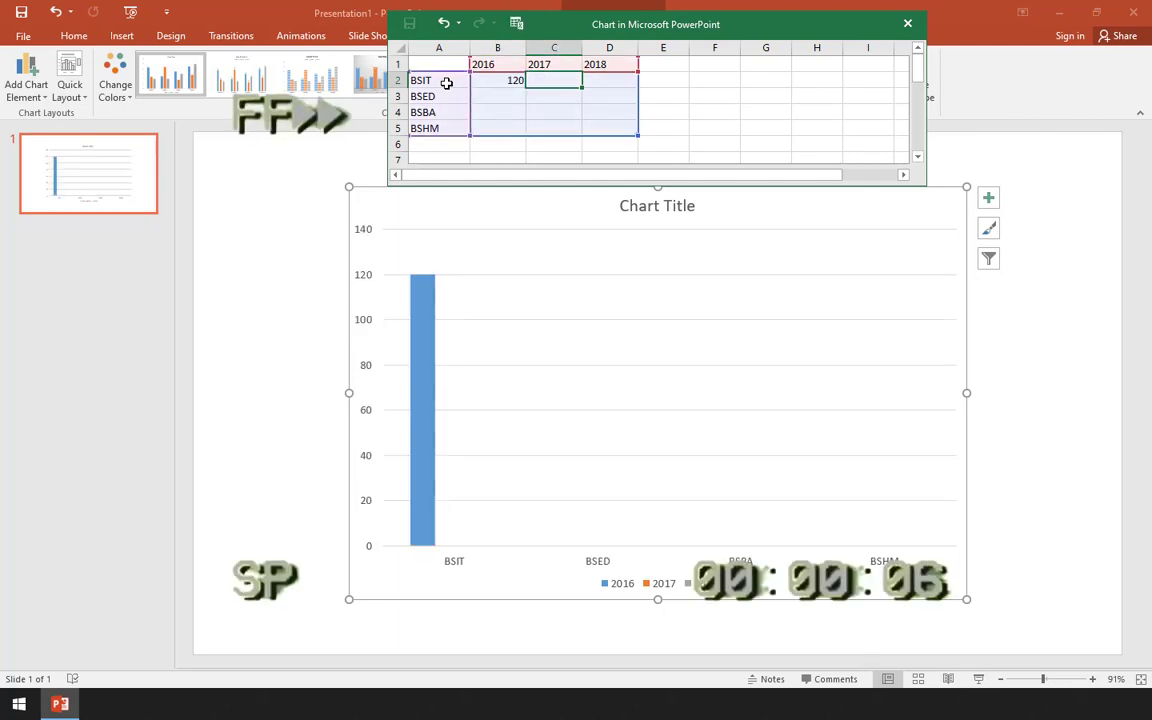
text(150)
key(Tab)
text(145)
key(Return)
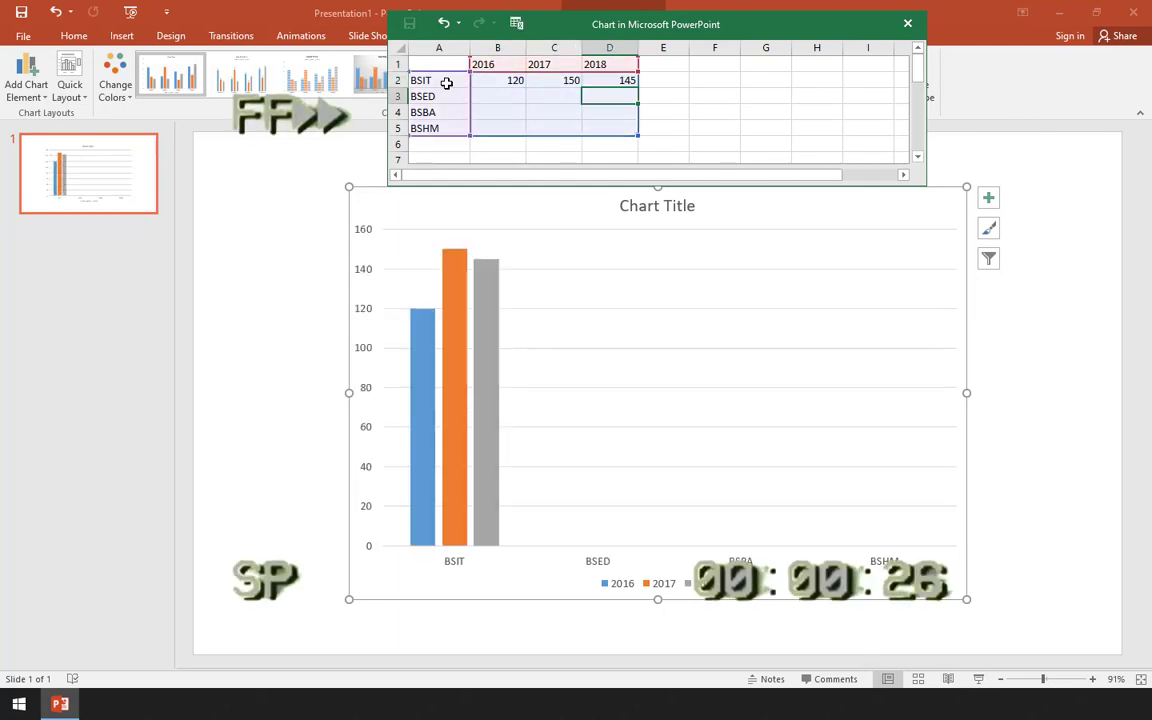
- Fill in the BSED row with 150 for 2016, 140 for 2017 and 130 for 2018
text(150)
key(Tab)
text(140)
key(Tab)
text(130)
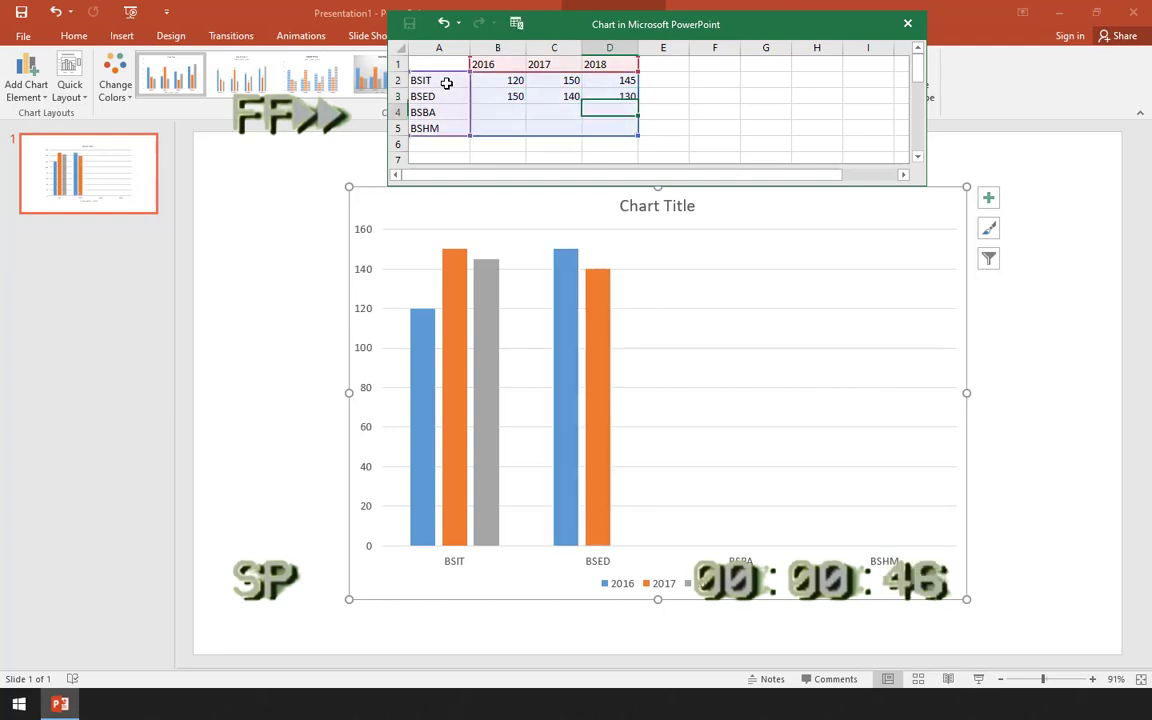
key(Return)
- Fill in the BSBA row with 130 for 2016, 135 for 2017 and 130 for 2018
text(130)
key(Tab)
text(135)
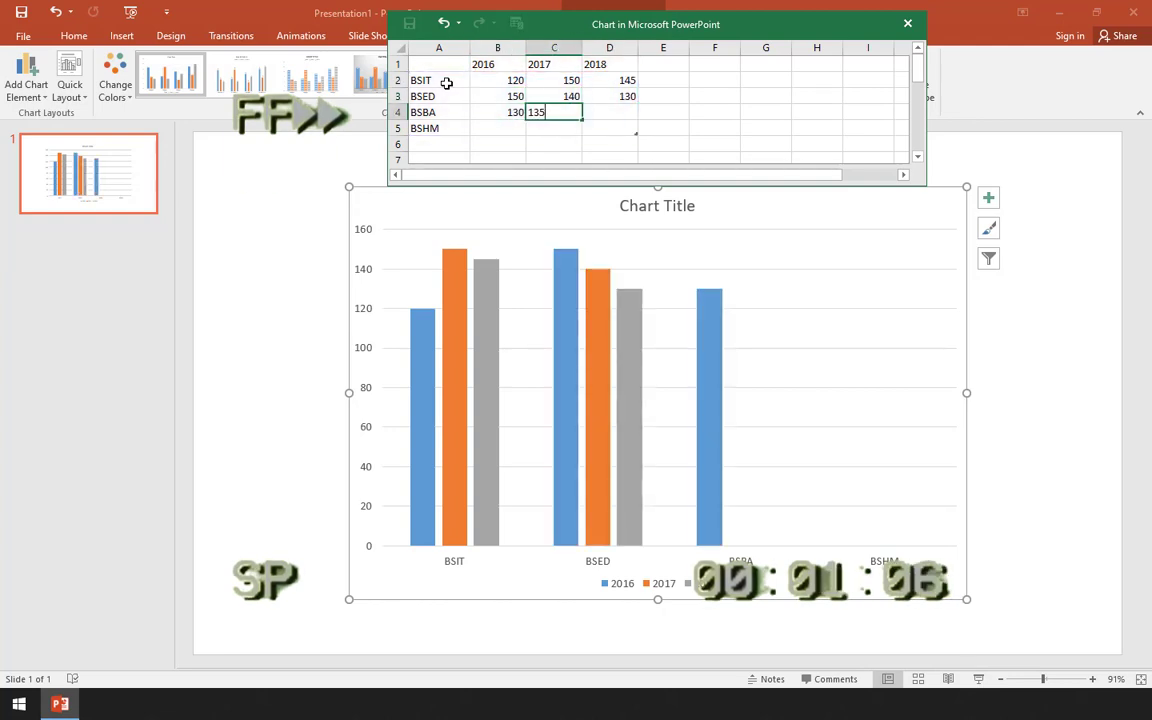
key(Tab)
text(130)
key(Down)
- Fill in the BSHM row with 100 for 2016, 80 for 2017 and 160 for 2018
key(Left)
key(Left)
text(100)
key(Tab)
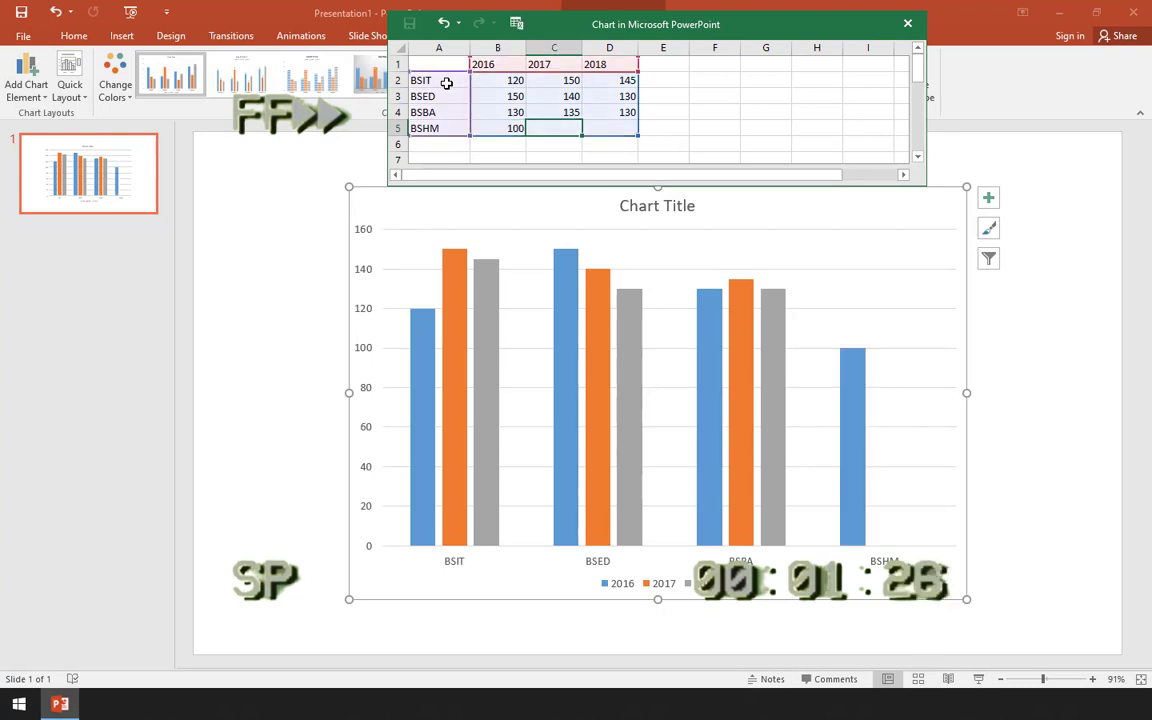
text(80)
key(Tab)
text(160)
key(Return)
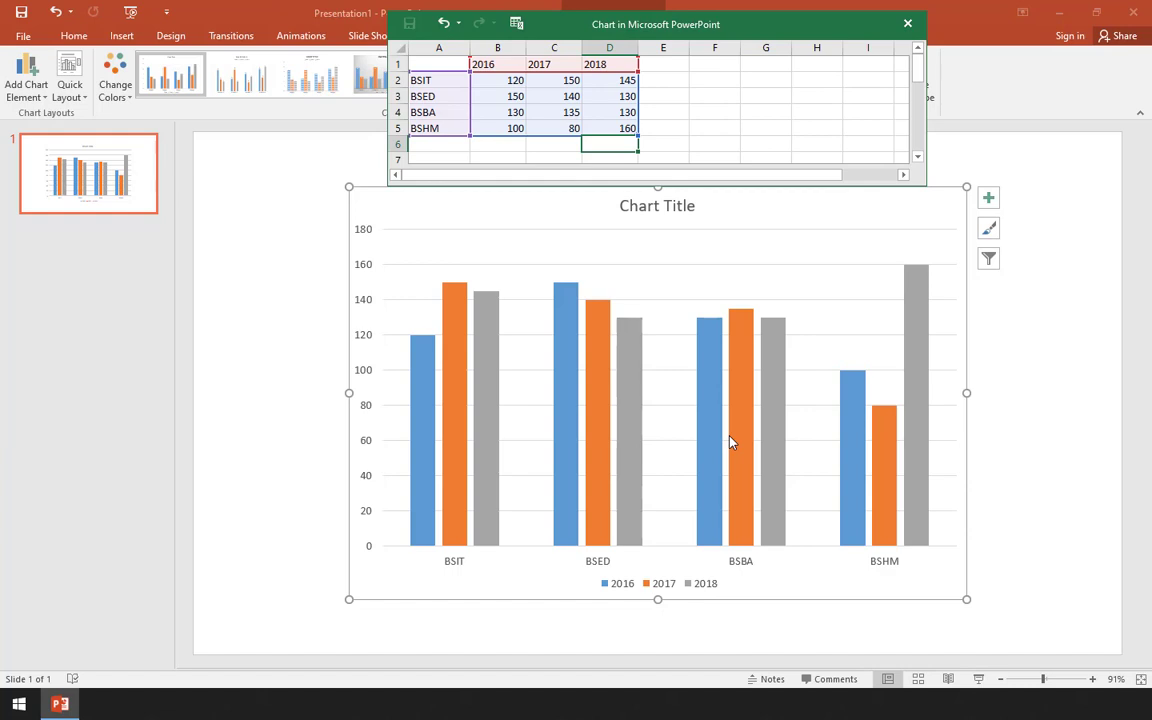
- Add a fourth data series named 2019 in cell E1 of the chart data
click(439, 143)
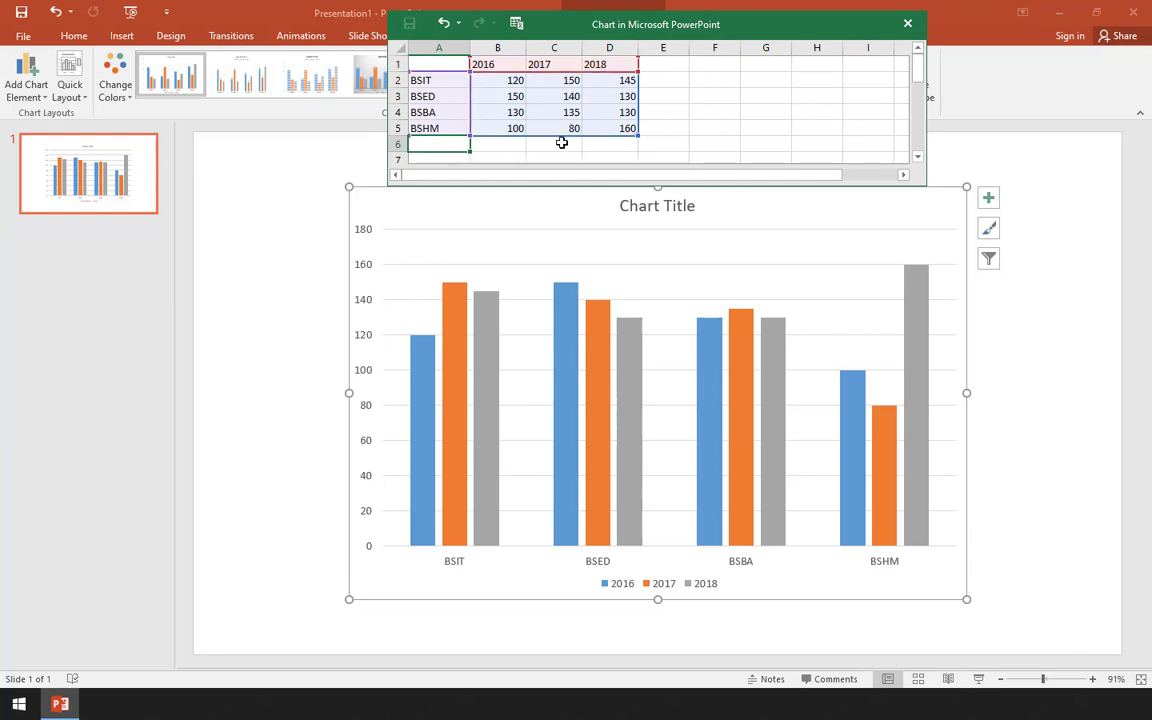
click(651, 64)
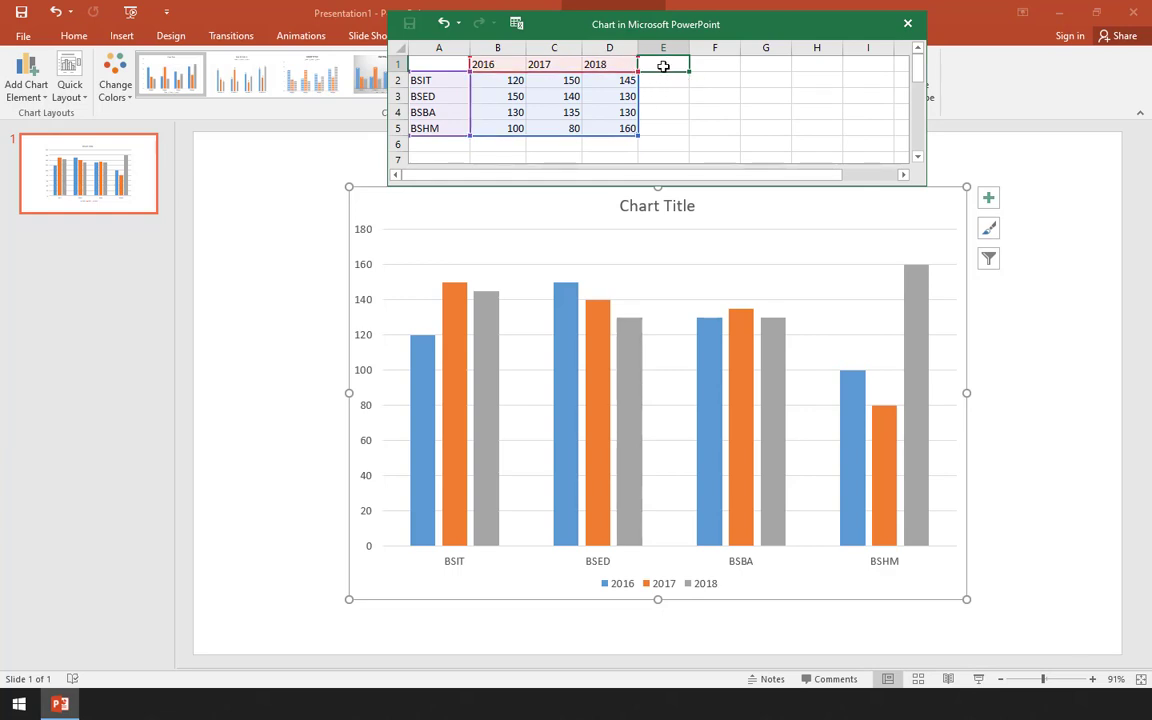
text(2019)
key(Tab)
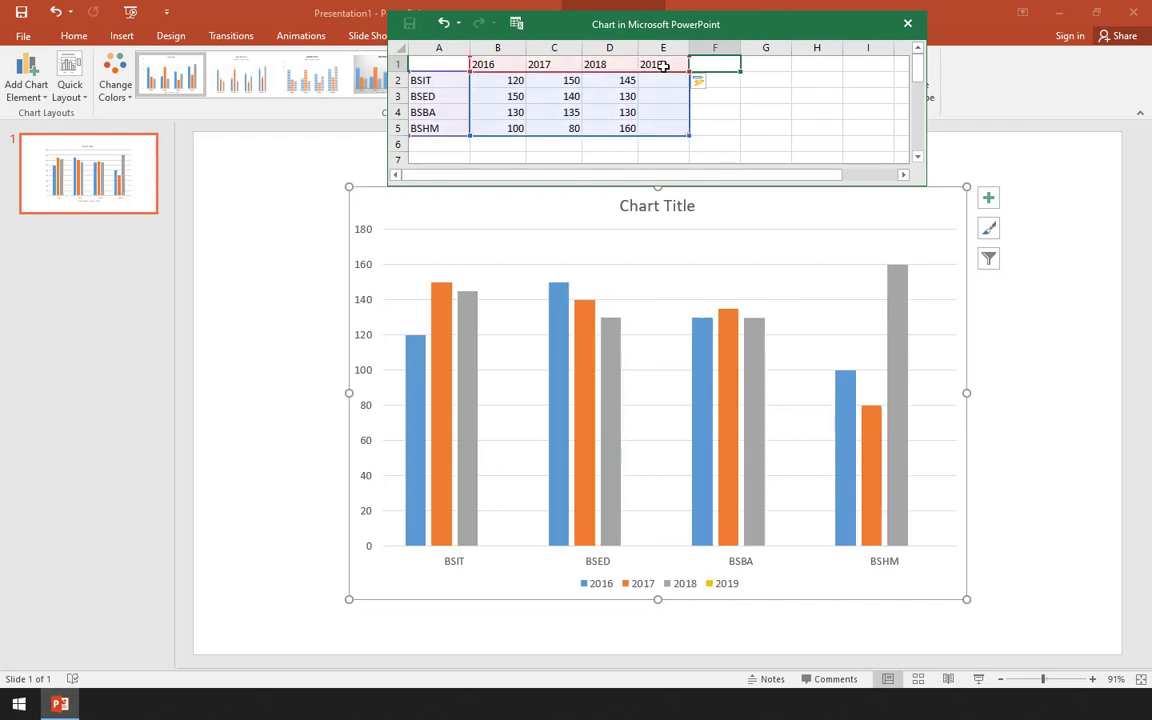
- Add a 2020 series in cell F1 and fill in the BSIT row with 160 for 2019 and 200 for 2020
text(2020)
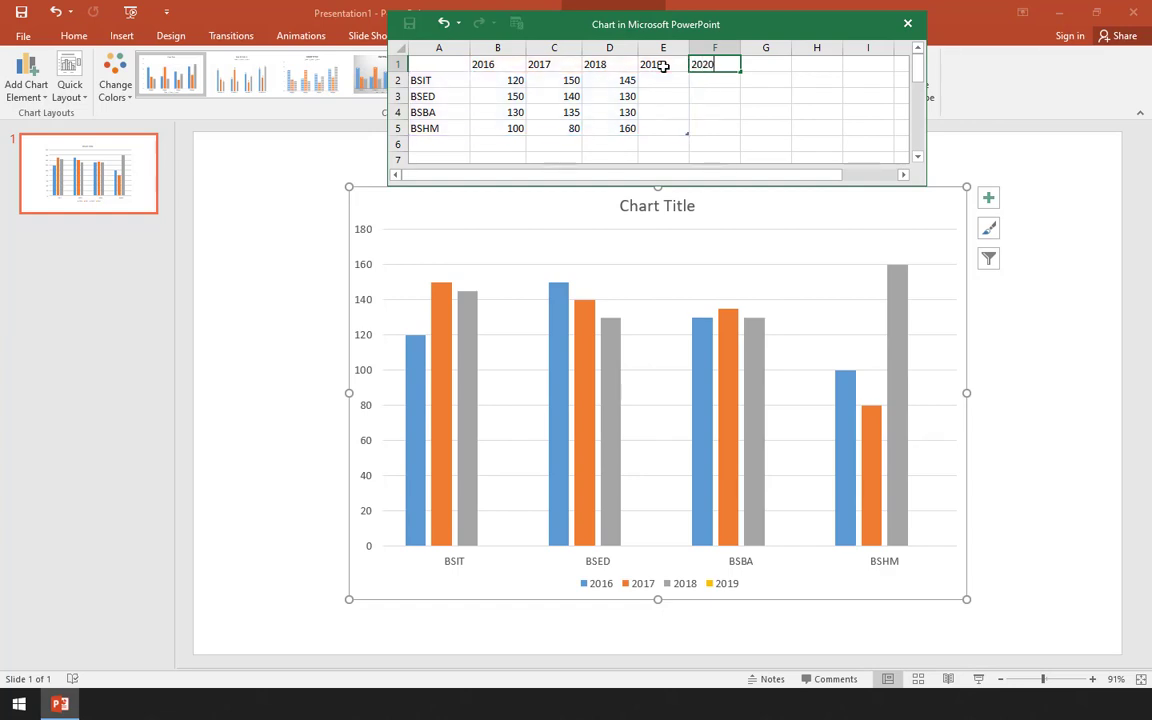
key(Return)
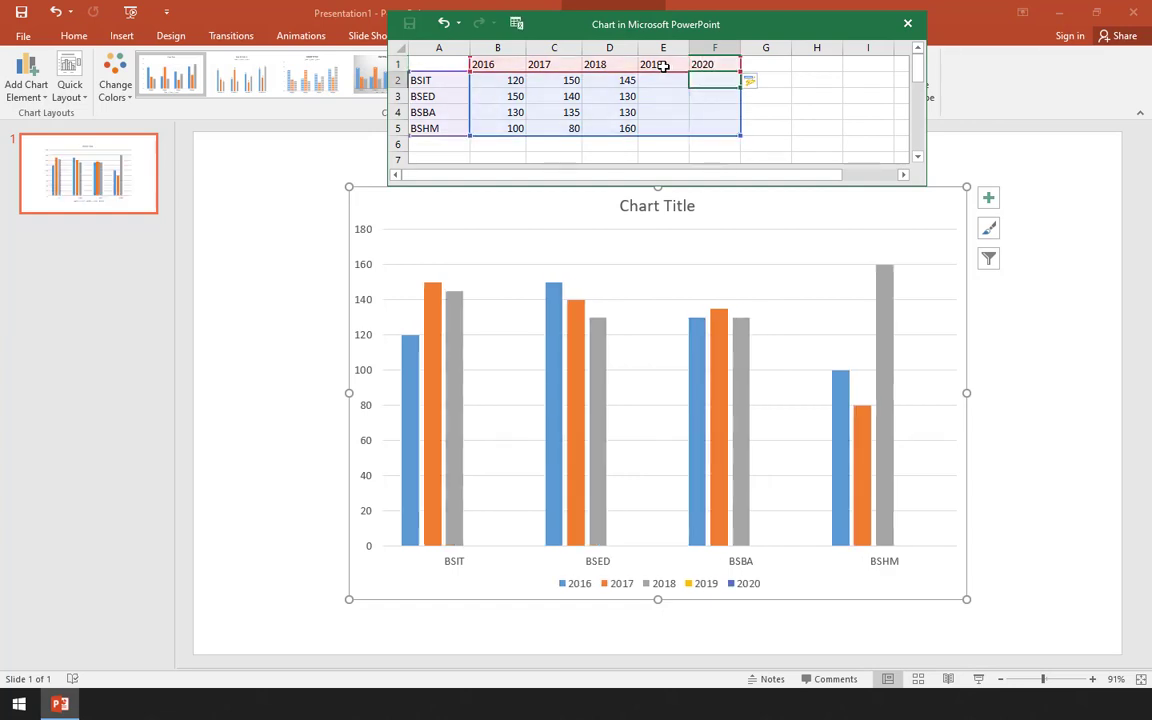
key(Left)
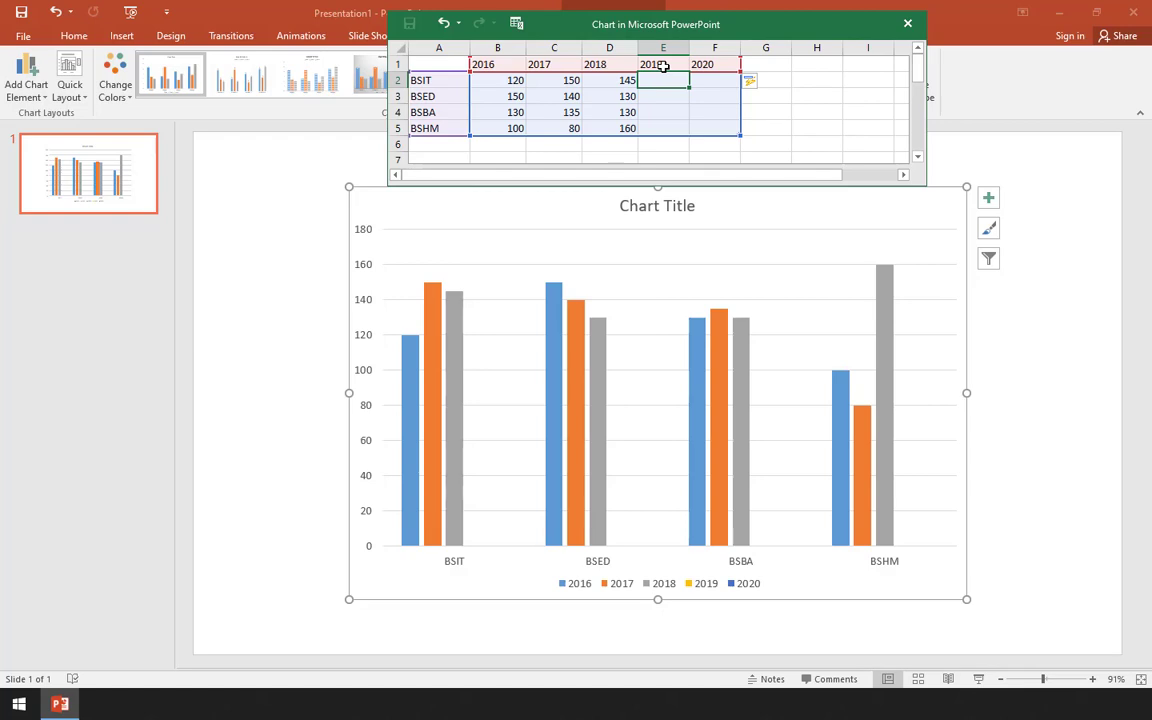
text(160)
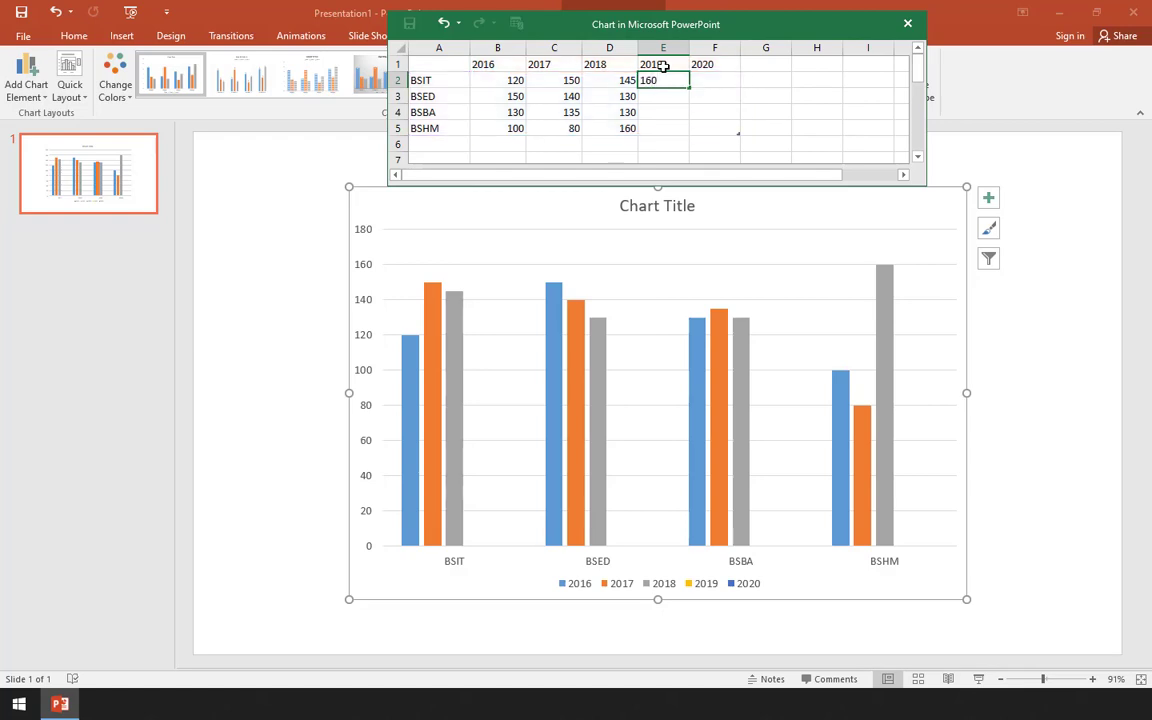
key(Tab)
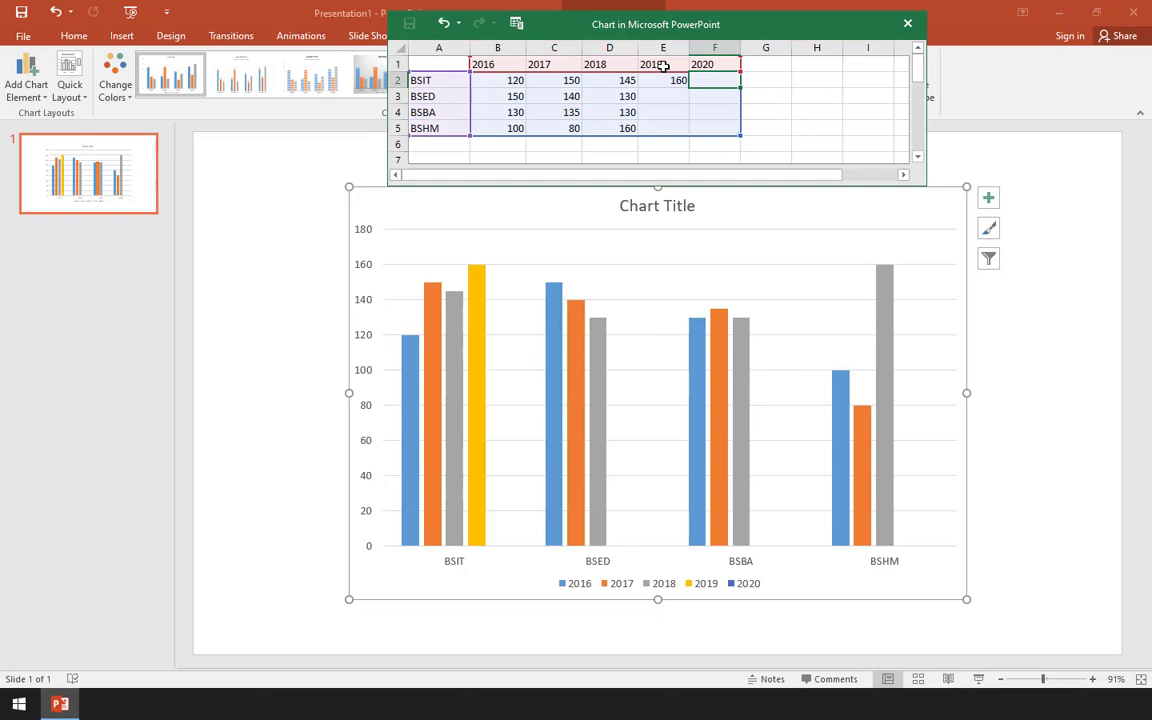
text(200)
key(Return)
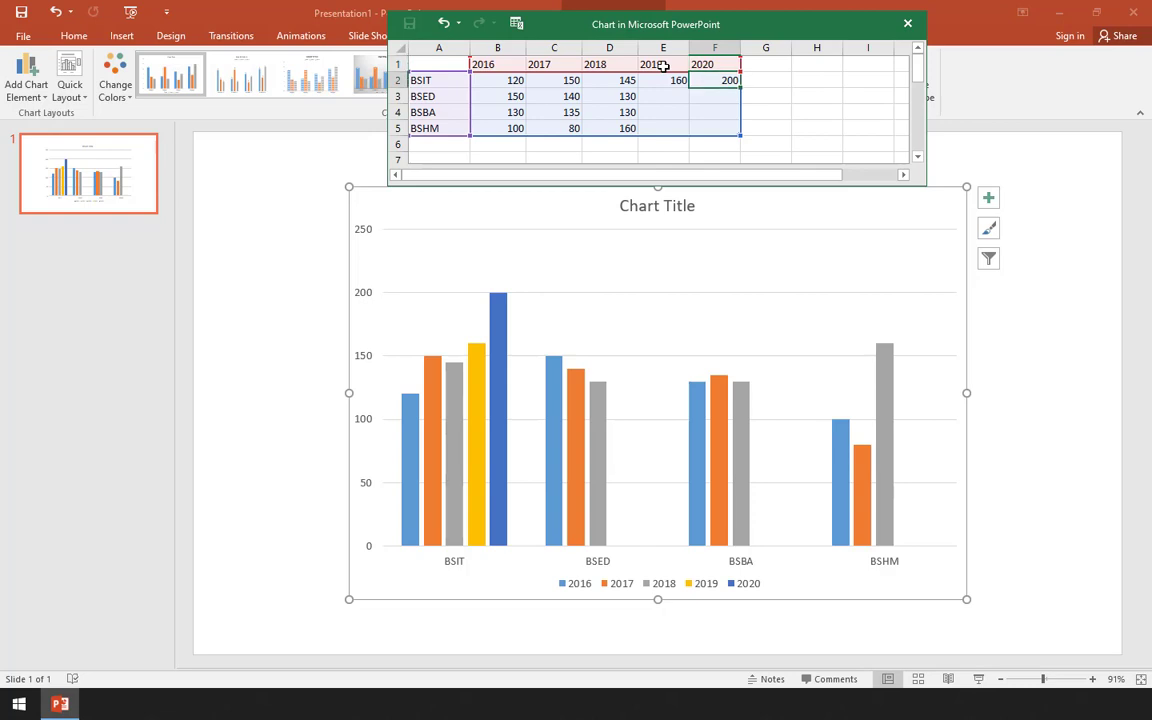
- Fill in the BSED row with 120 for 2019 and 200 for 2020
key(shift+Left)
key(shift+Left)
key(shift+Left)
key(shift+Left)
key(shift+Left)
key(Left)
key(Right)
key(shift+Left)
key(Right)
key(Left)
key(Left)
key(Down)
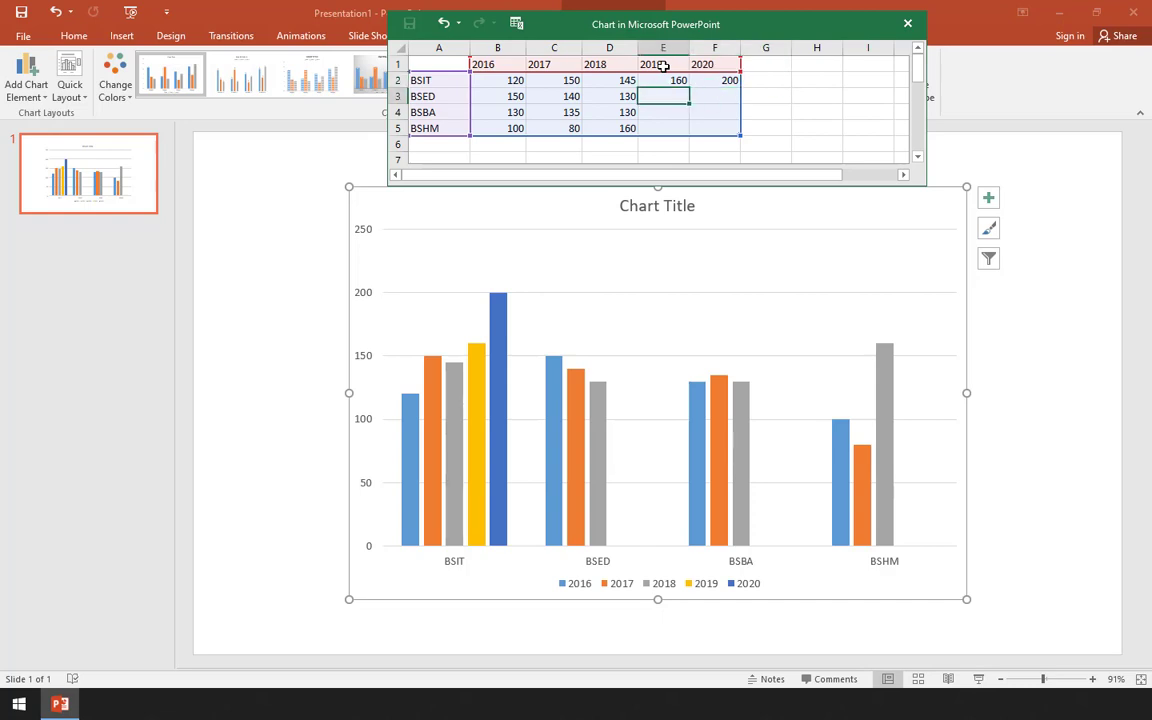
key(Up)
key(Right)
key(Down)
key(Left)
text(120)
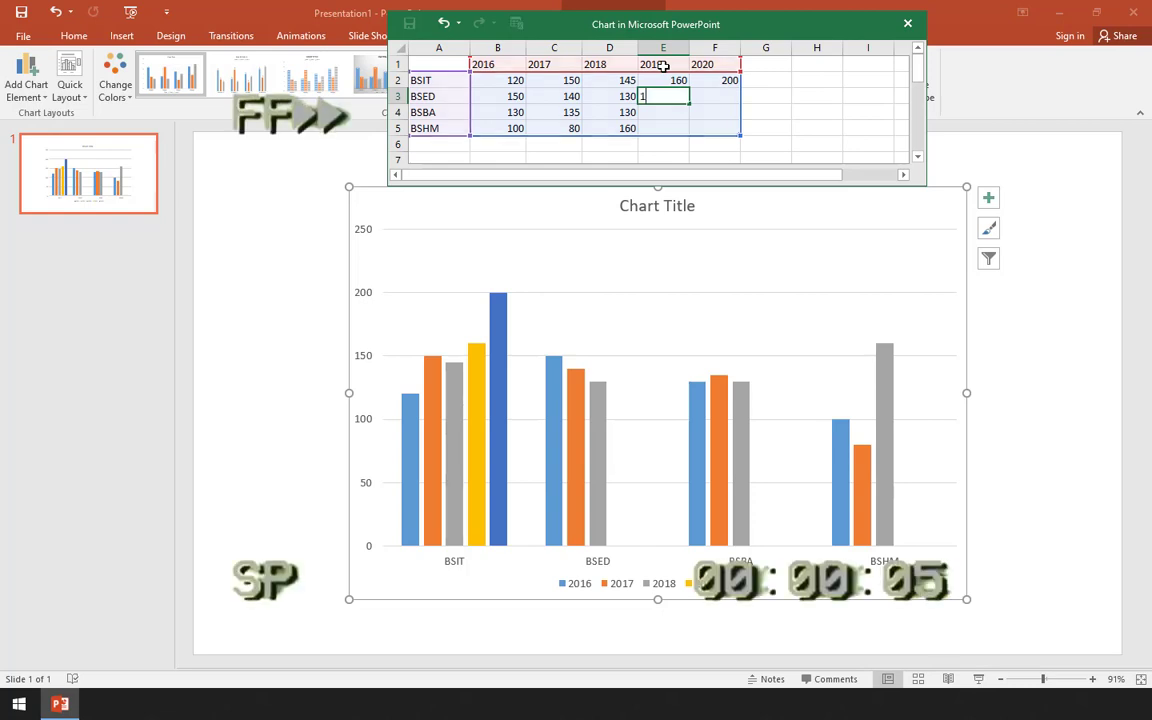
key(Tab)
text(200)
key(Return)
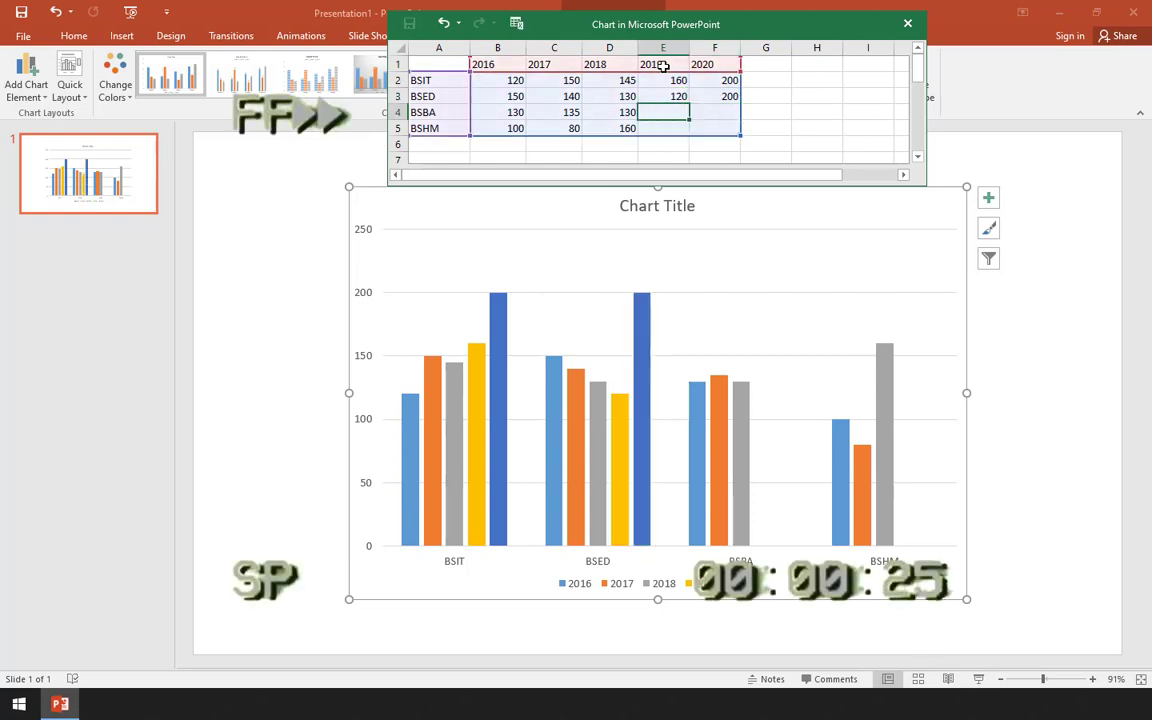
- Fill in the BSBA row with 135 for 2019 and 150 for 2020
text(135)
key(Tab)
text(150)
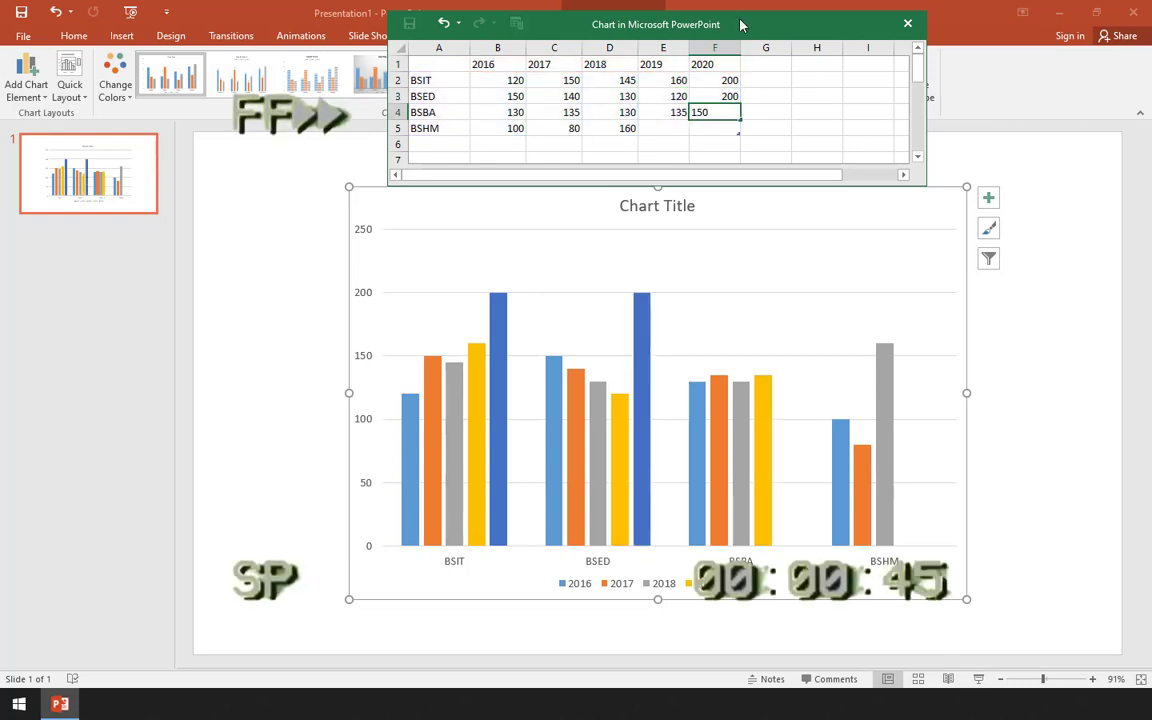
key(Return)
- Fill in the BSHM row with 170 for 2019 and 120 for 2020
text(170)
key(Tab)
text(120)
key(Return)
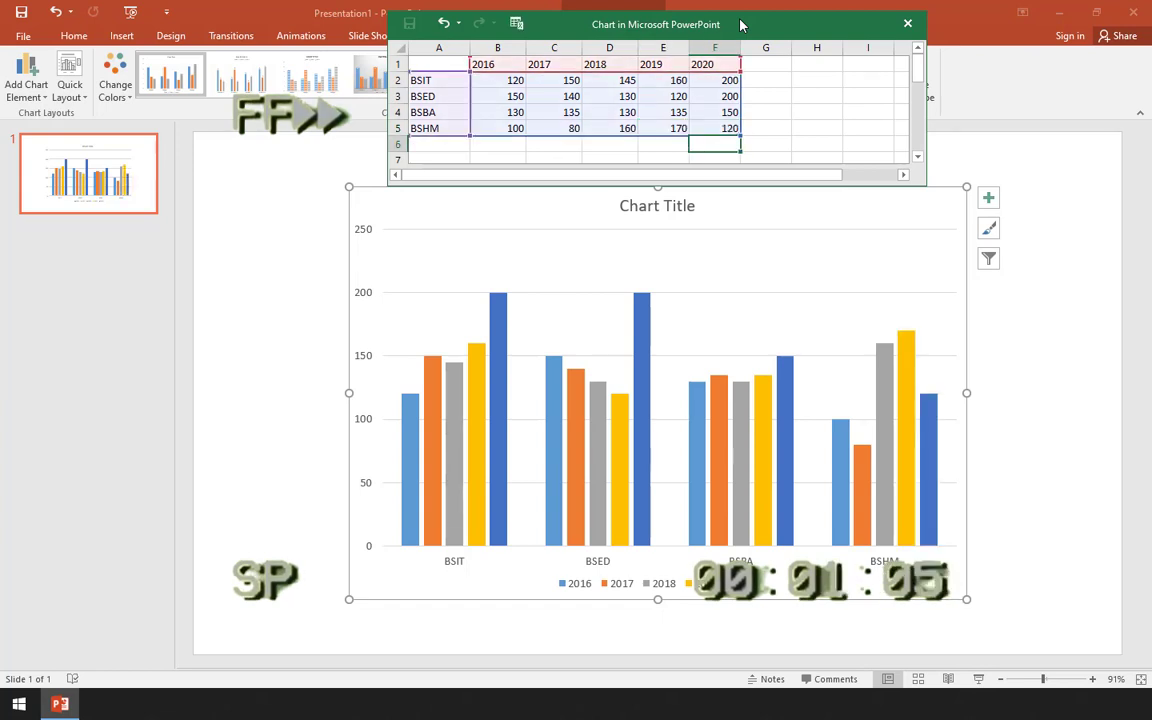
- Add a fifth category named BSCRIM in cell A6 of the chart data
key(Home)
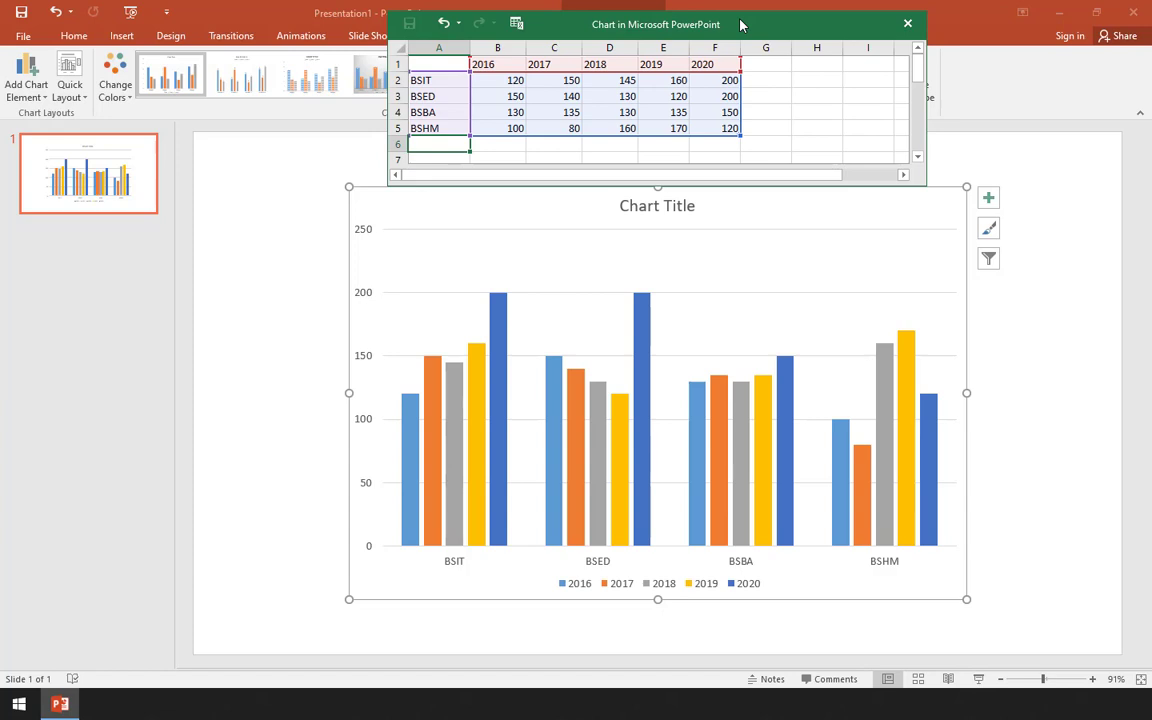
text(BSRIM)
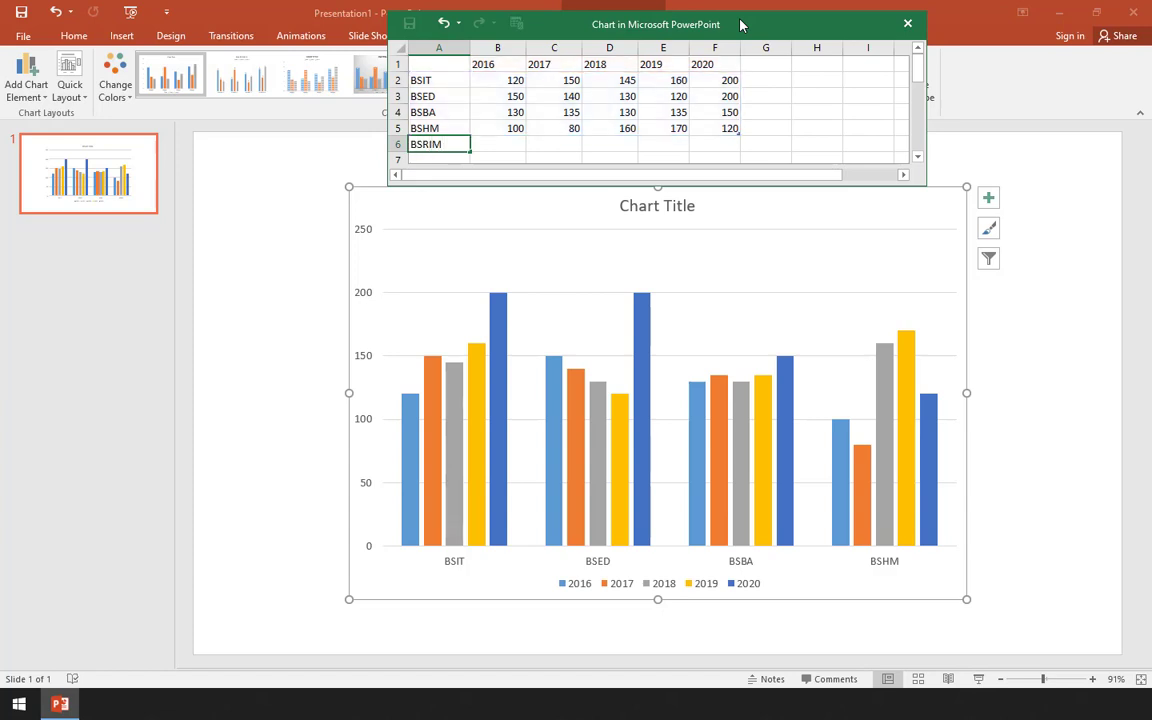
key(BackSpace)
key(BackSpace)
key(BackSpace)
text(CR)
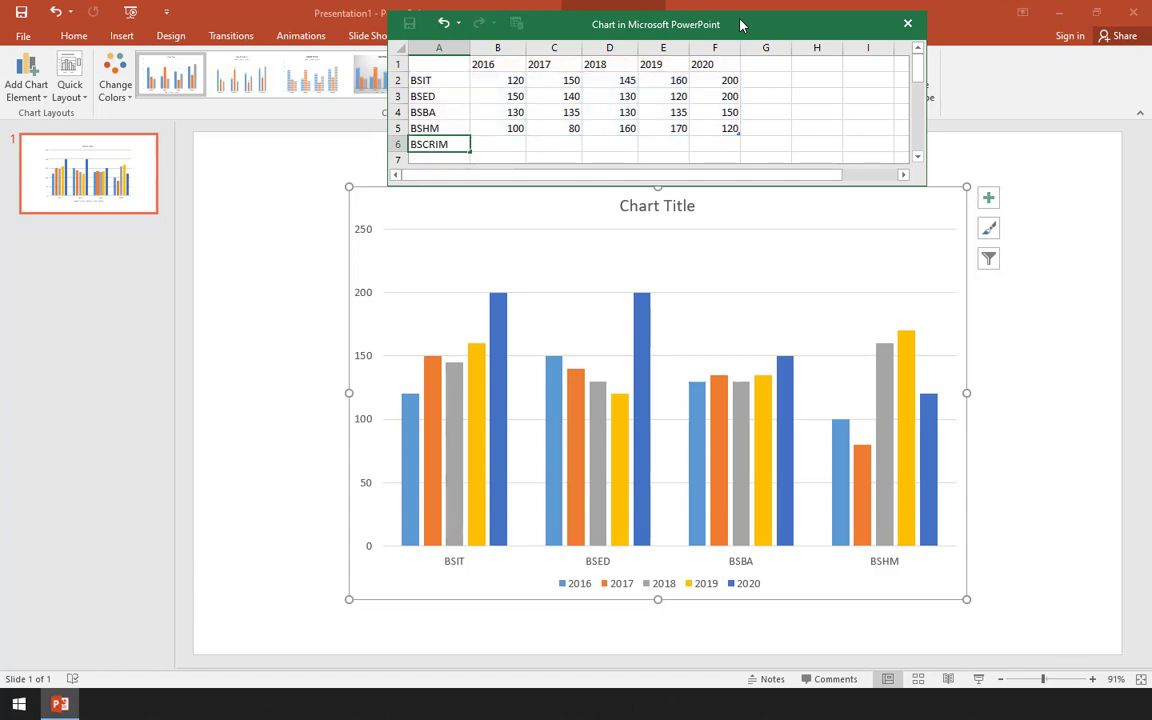
key(Tab)
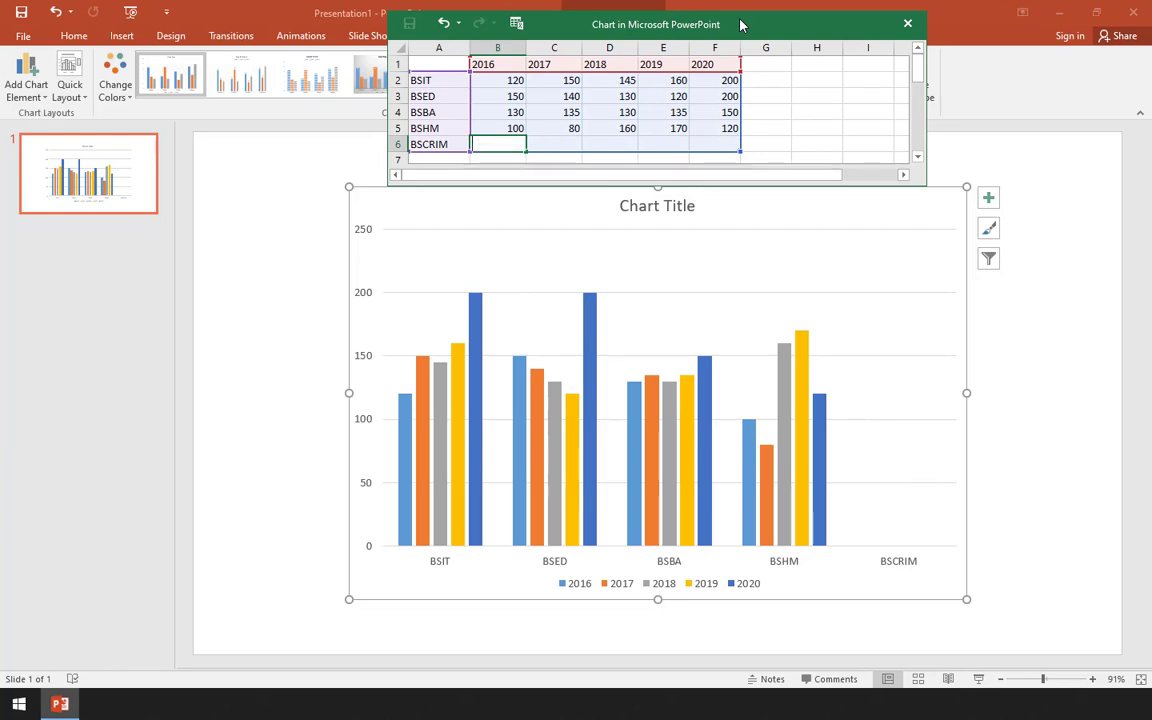
- Fill in the BSCRIM row with 200 for 2016, 220 for 2017 and 250 for 2018
text(200)
key(Tab)
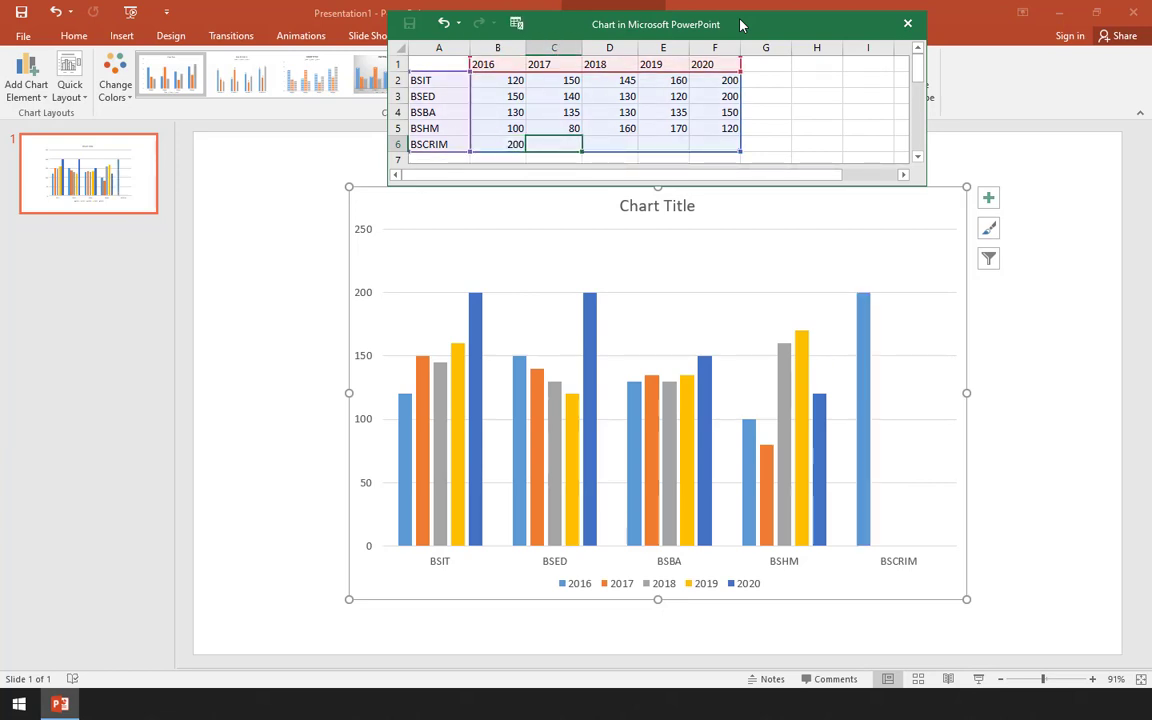
text(220)
key(Tab)
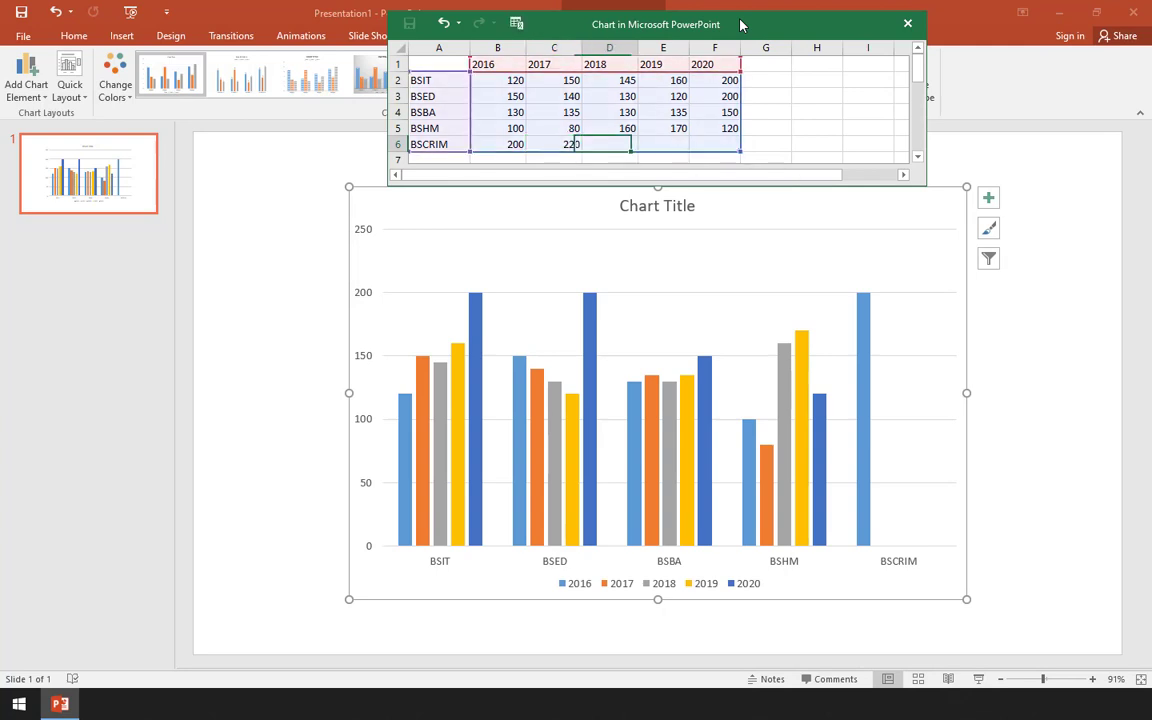
text(24)
text(0)
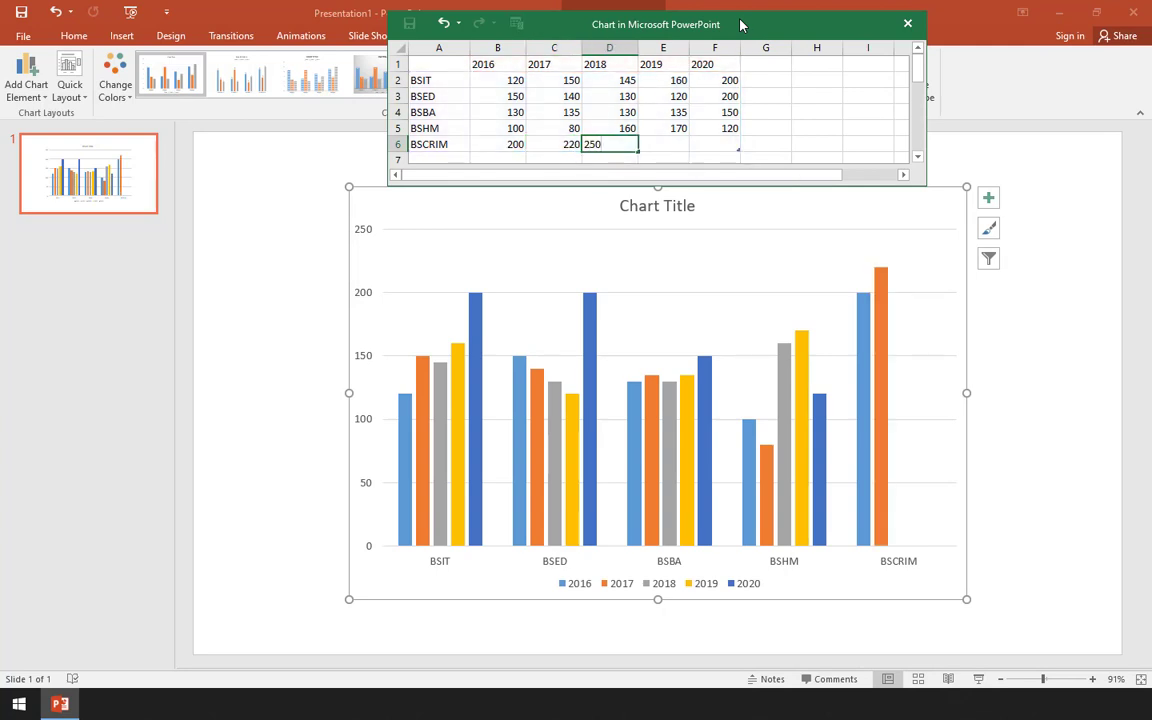
key(Tab)
- Complete the BSCRIM row with 210 for 2019 and 240 for 2020
text(2)
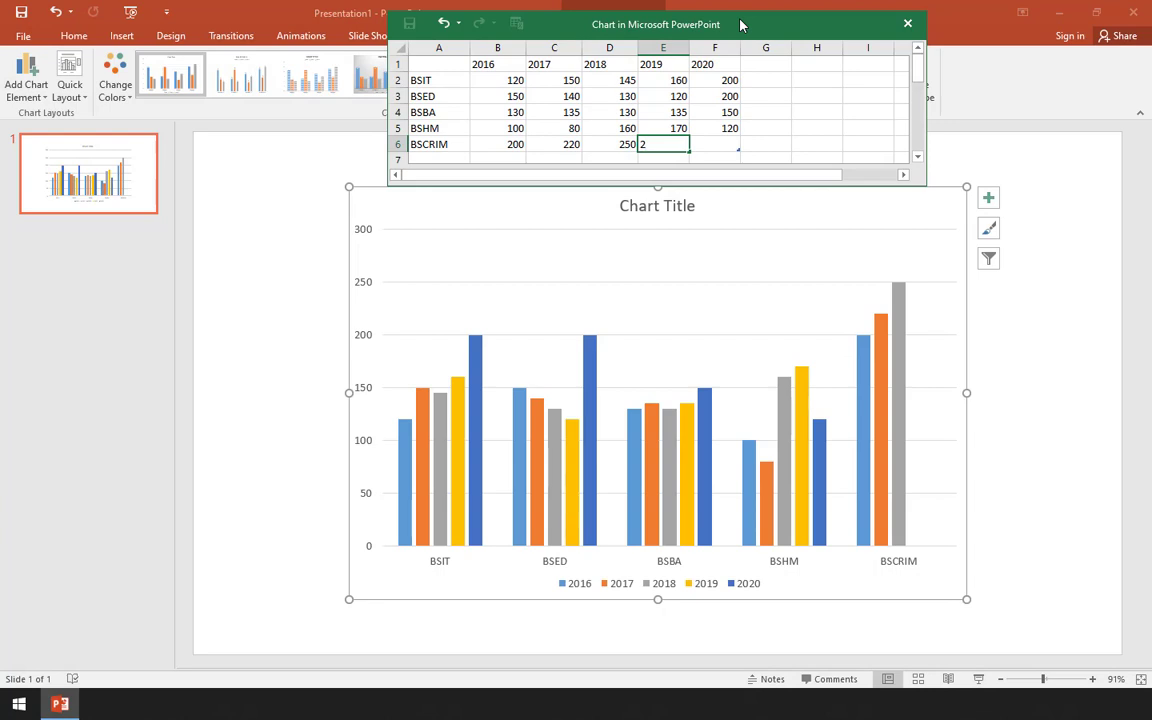
text(10)
key(Tab)
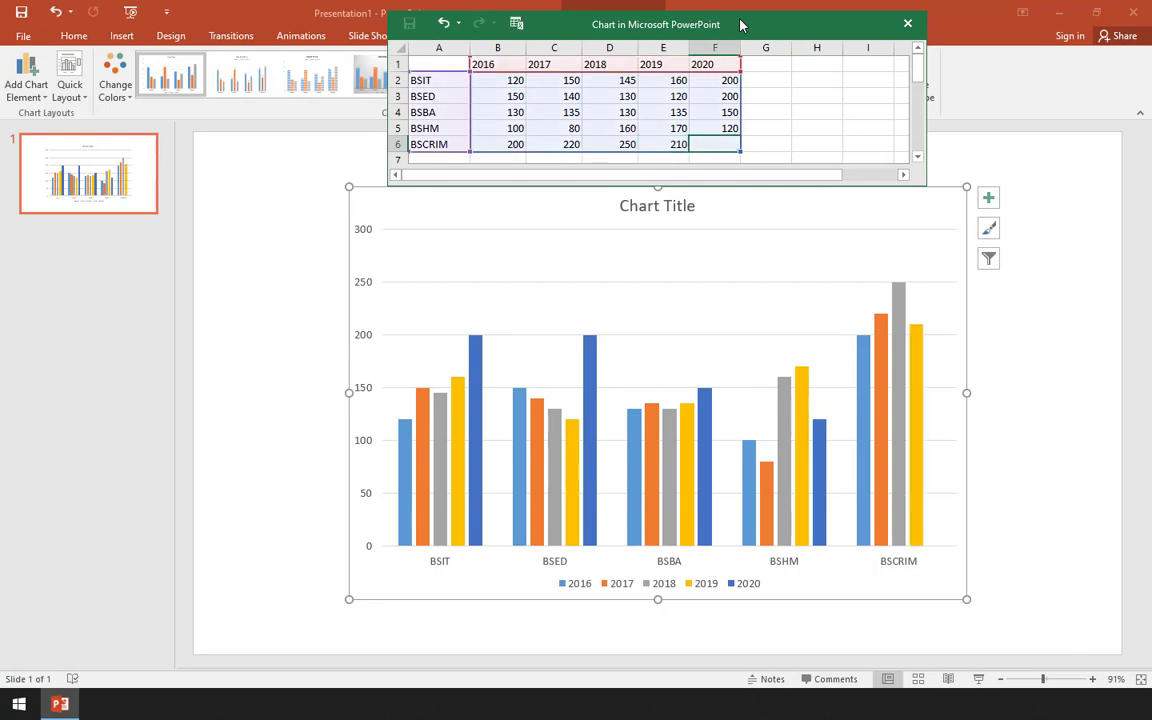
text(1)
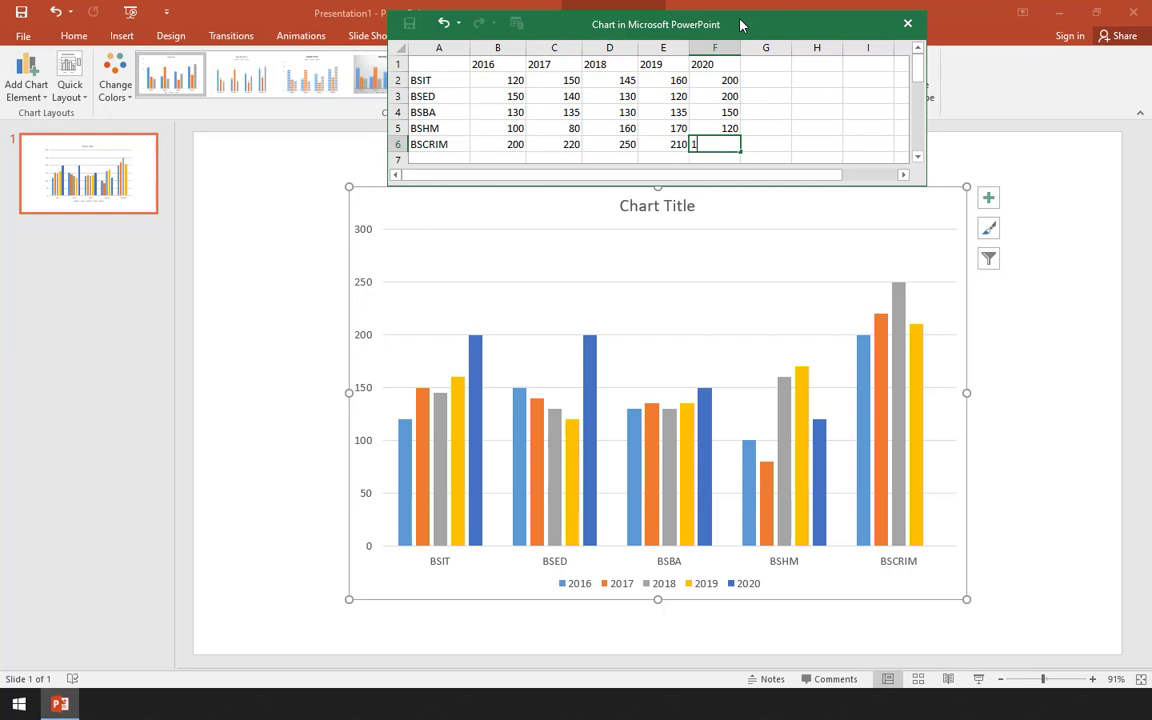
text(40)
key(Return)
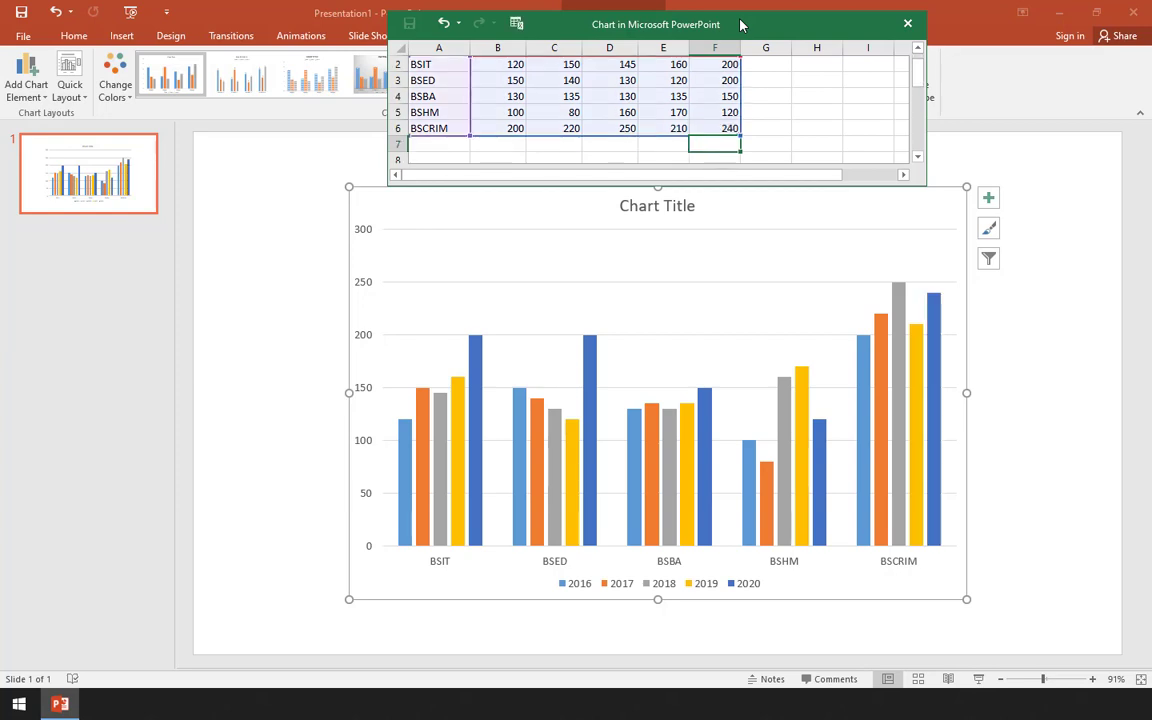
- Review the BSCRIM row in the chart data, then close the data sheet
scroll(560, 100, up, 1)
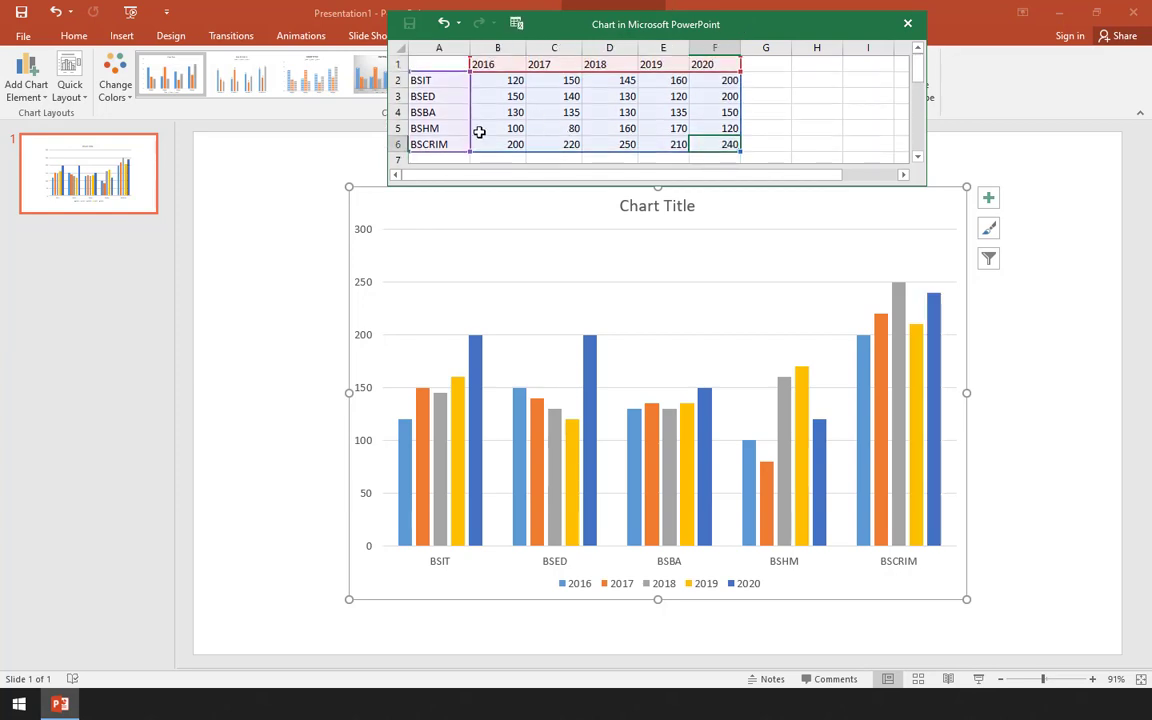
click(437, 144)
drag(437, 144, 732, 144)
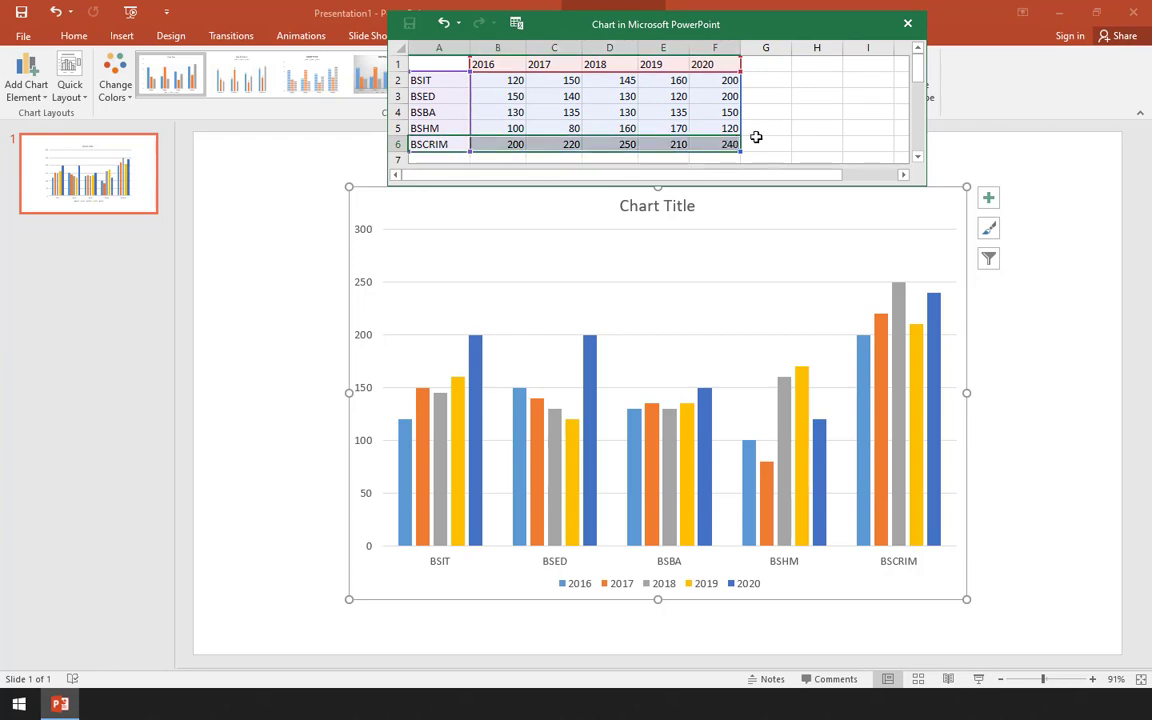
click(756, 137)
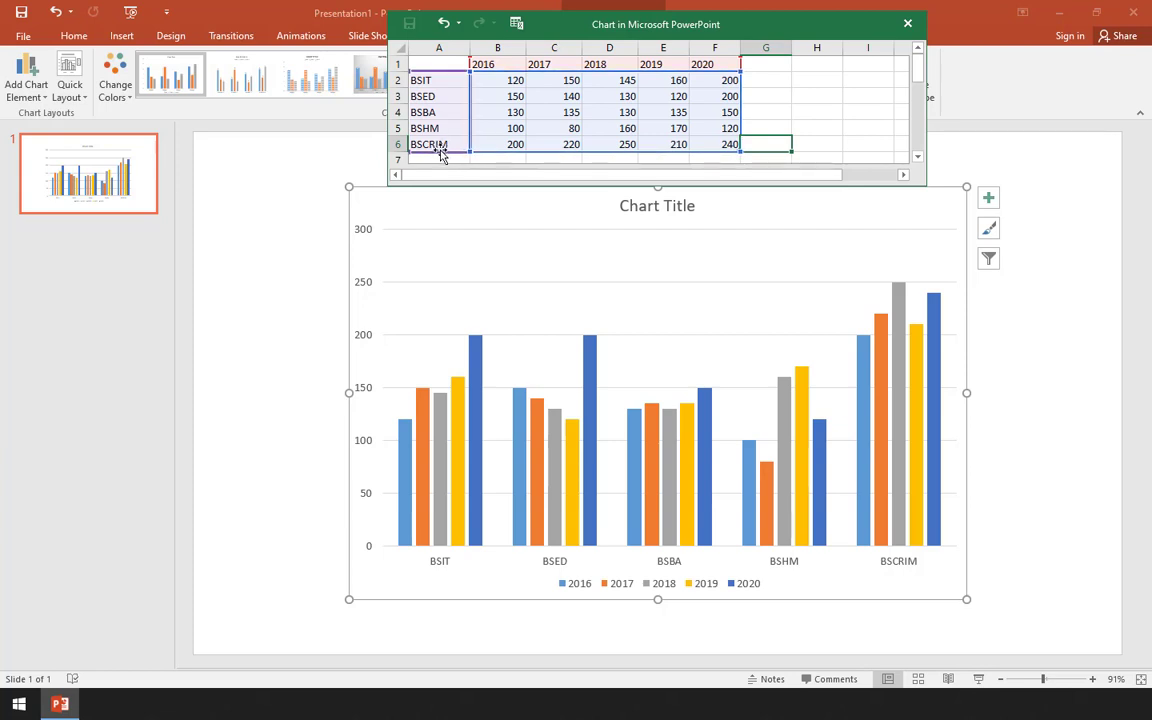
click(776, 68)
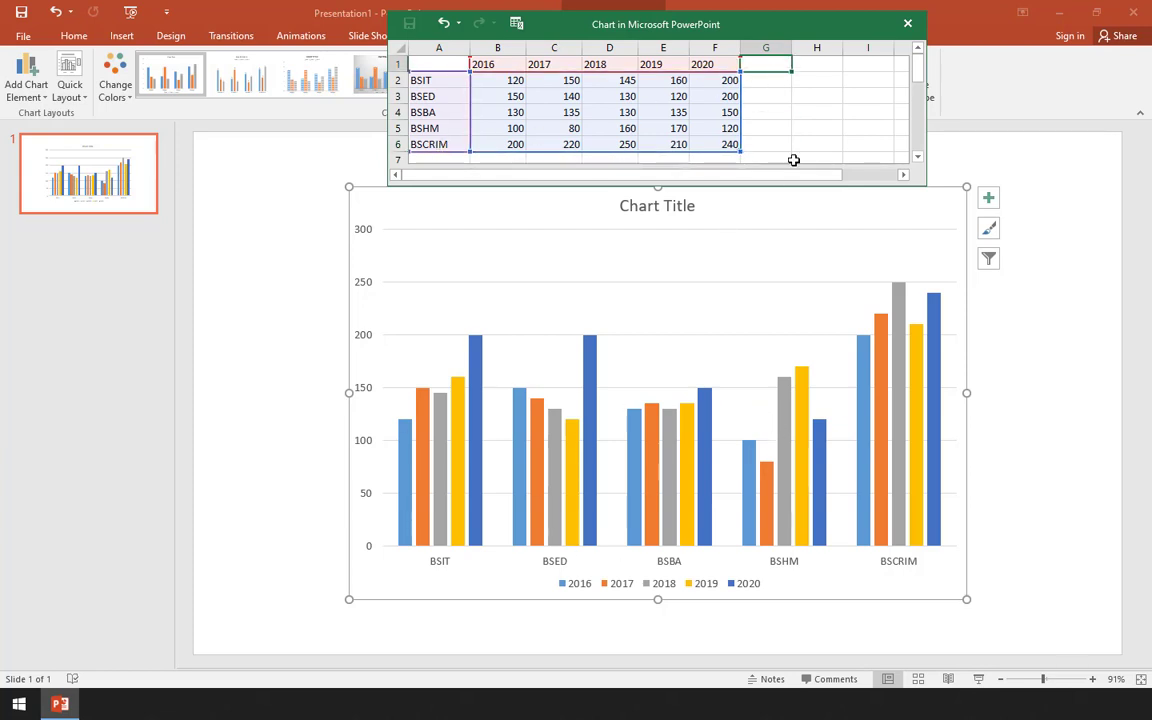
click(907, 23)
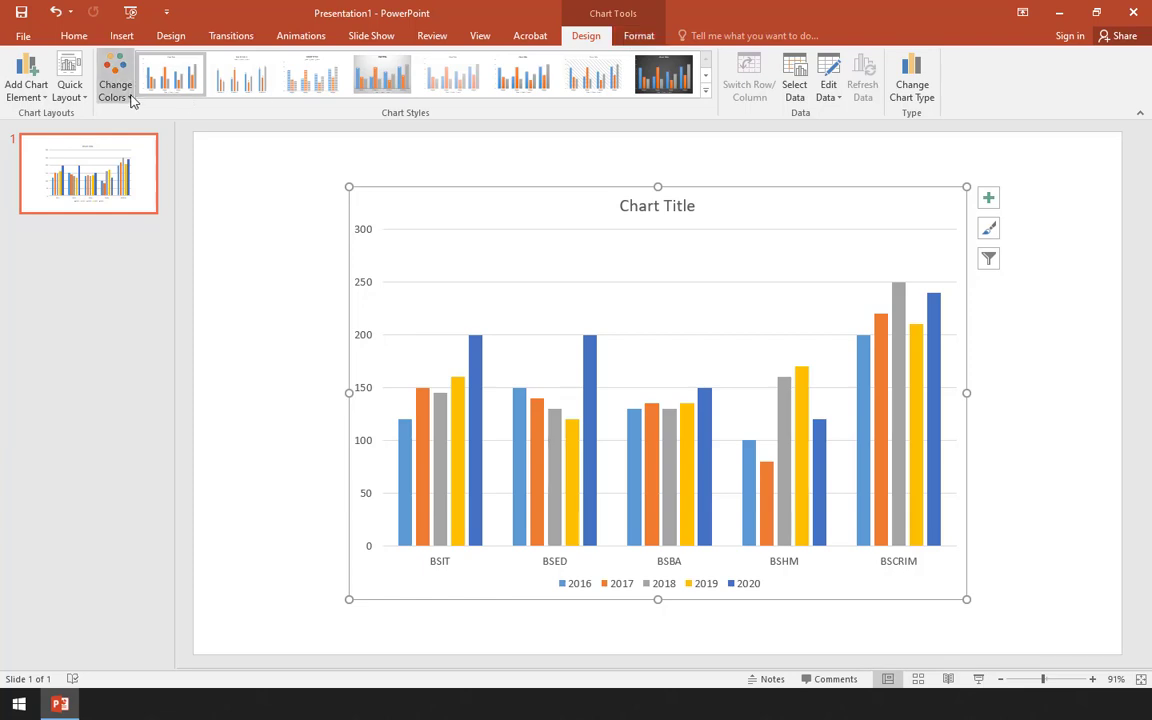
click(38, 98)
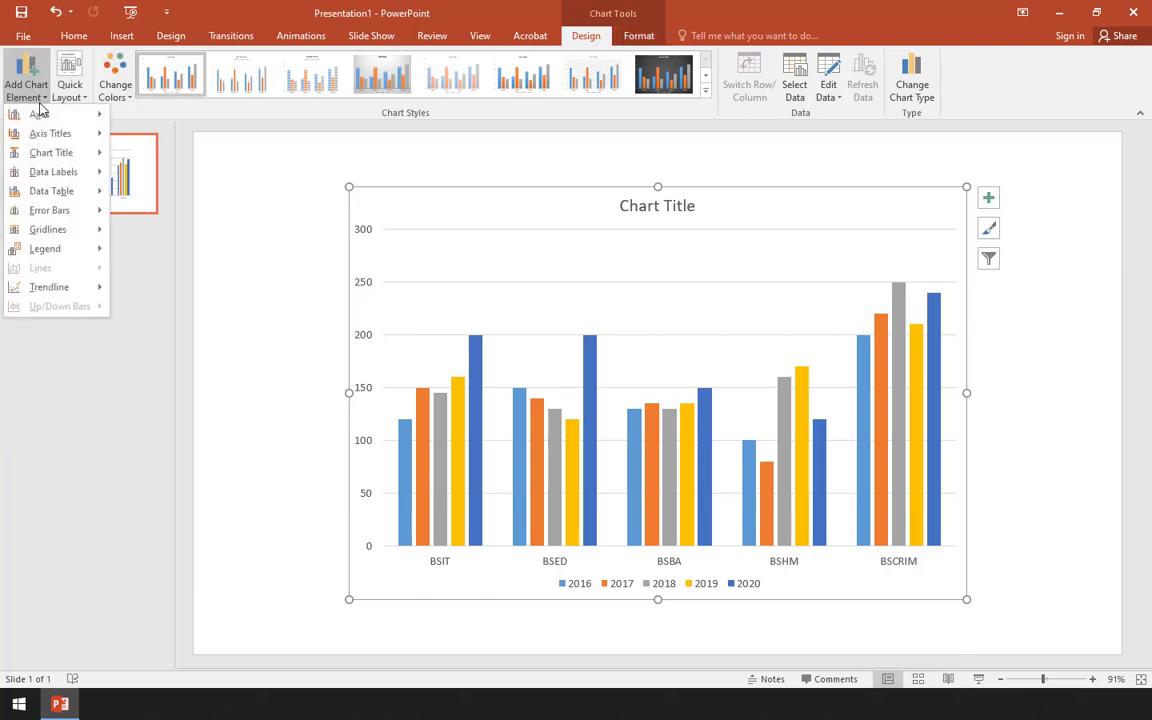
mouse_move(34, 116)
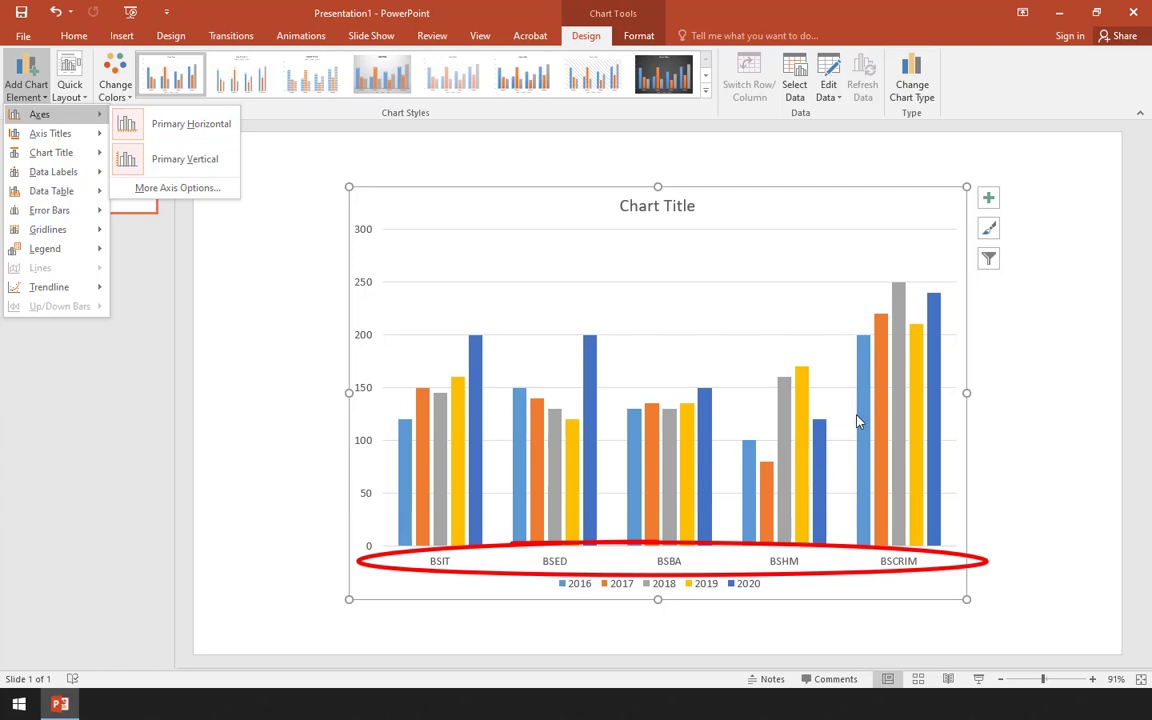
click(175, 122)
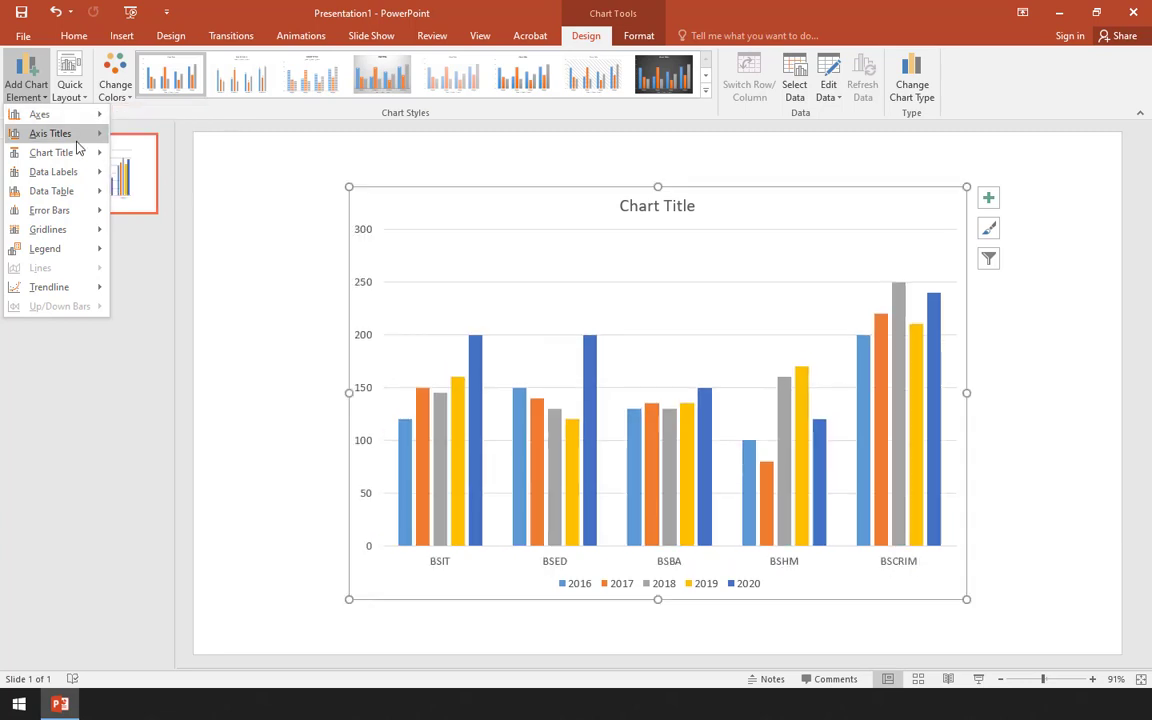
mouse_move(78, 147)
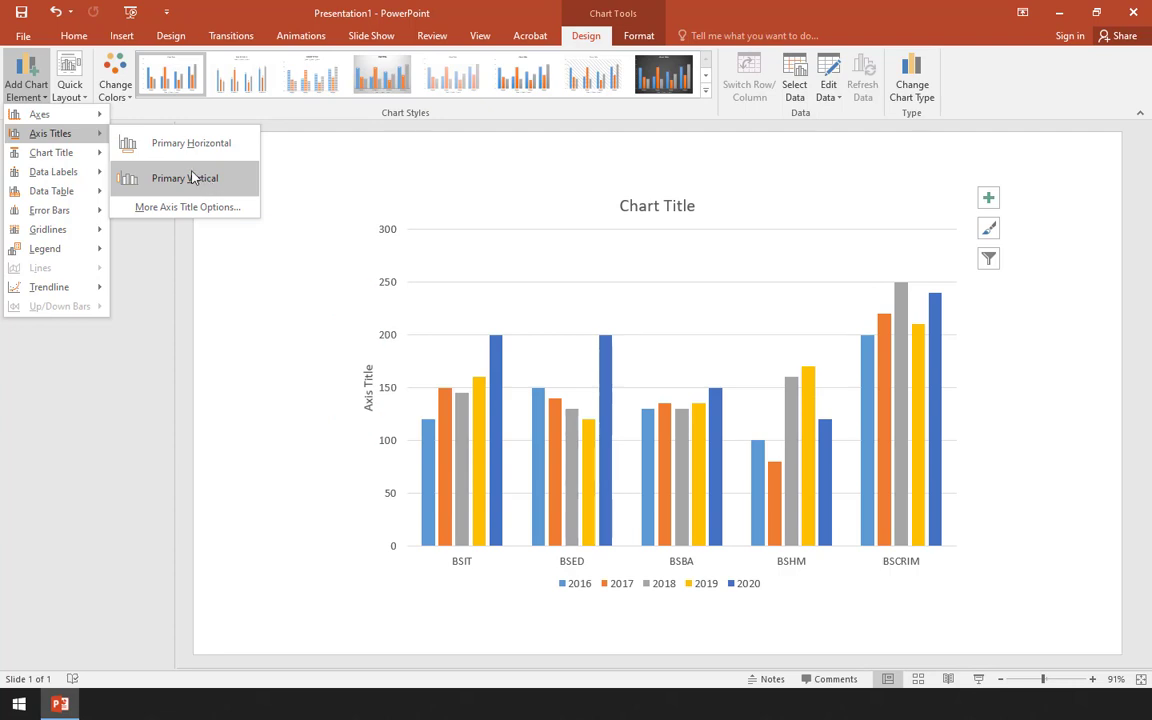
mouse_move(44, 153)
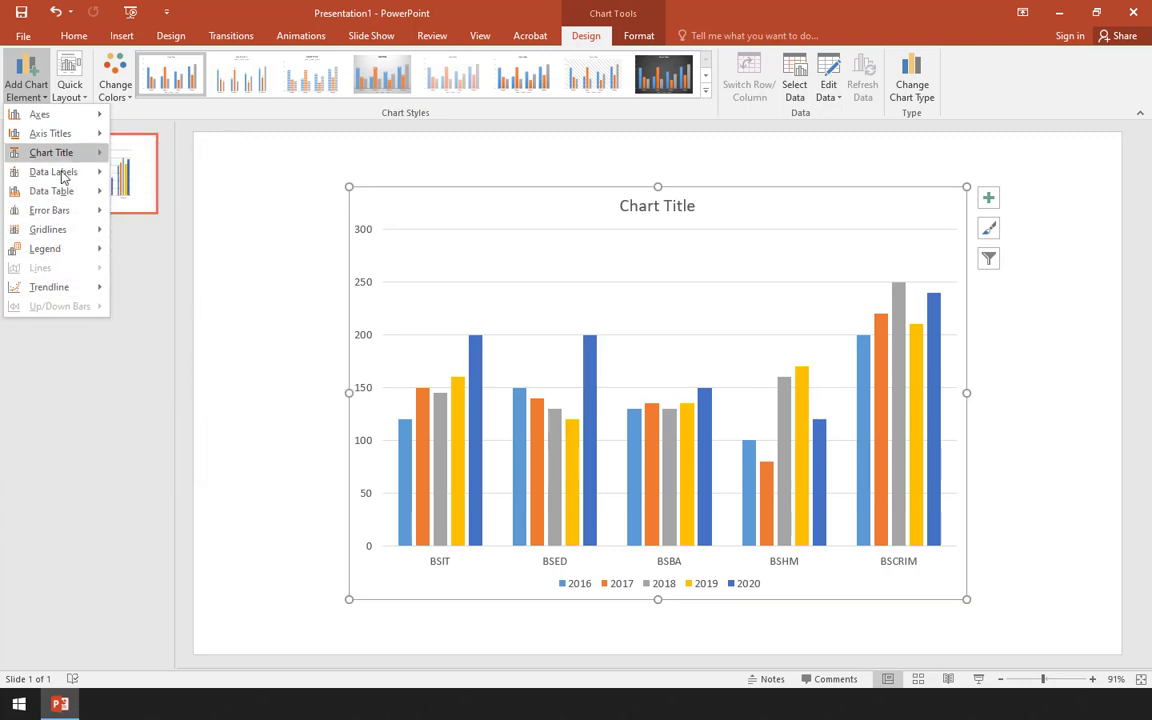
click(36, 88)
- Apply the quick layout with gapless columns, titles on both axes, no gridlines and no legend to the chart
click(68, 93)
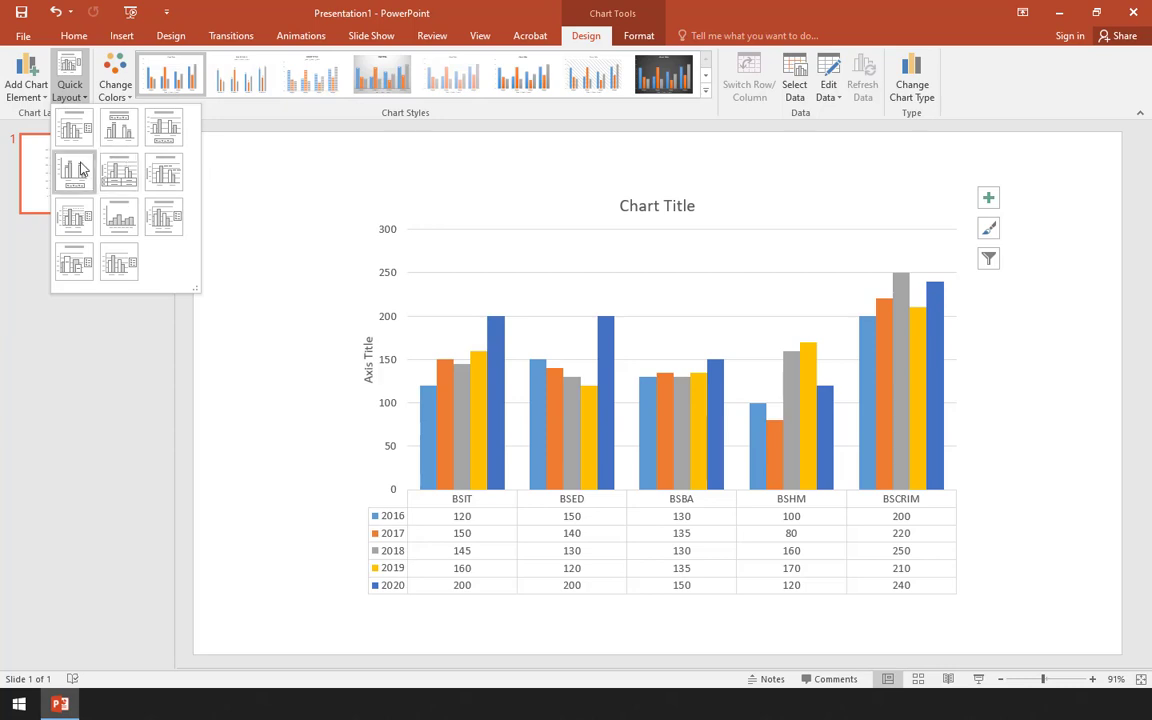
click(118, 216)
click(26, 84)
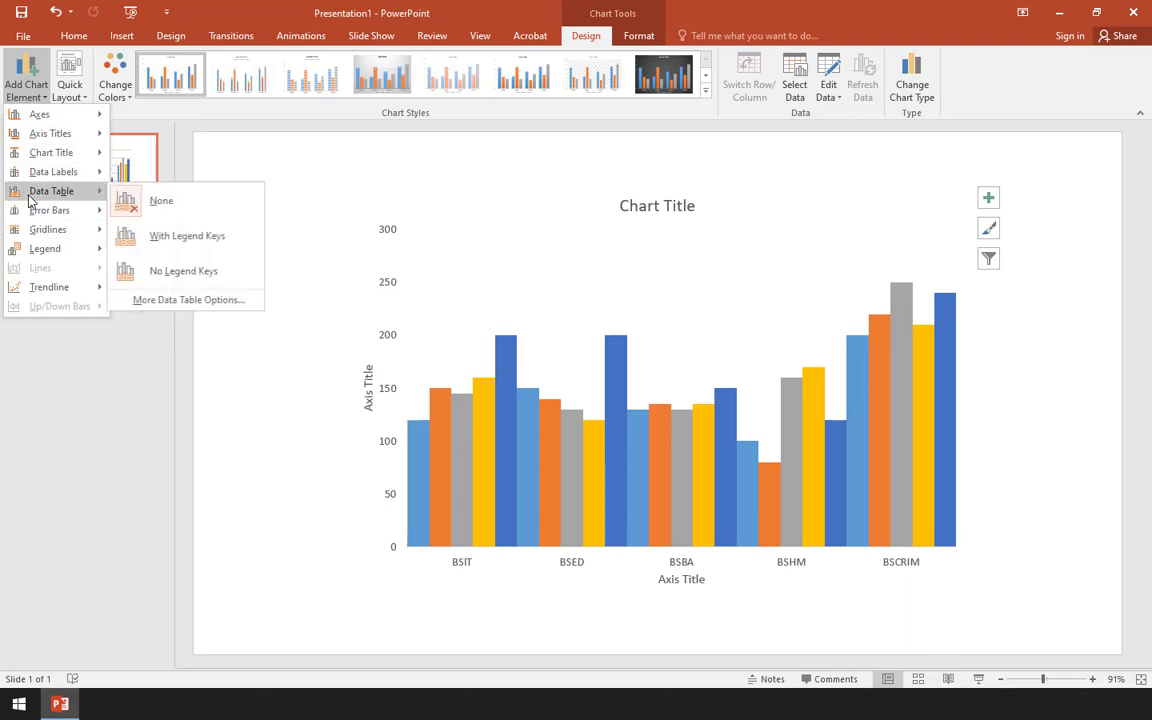
click(130, 112)
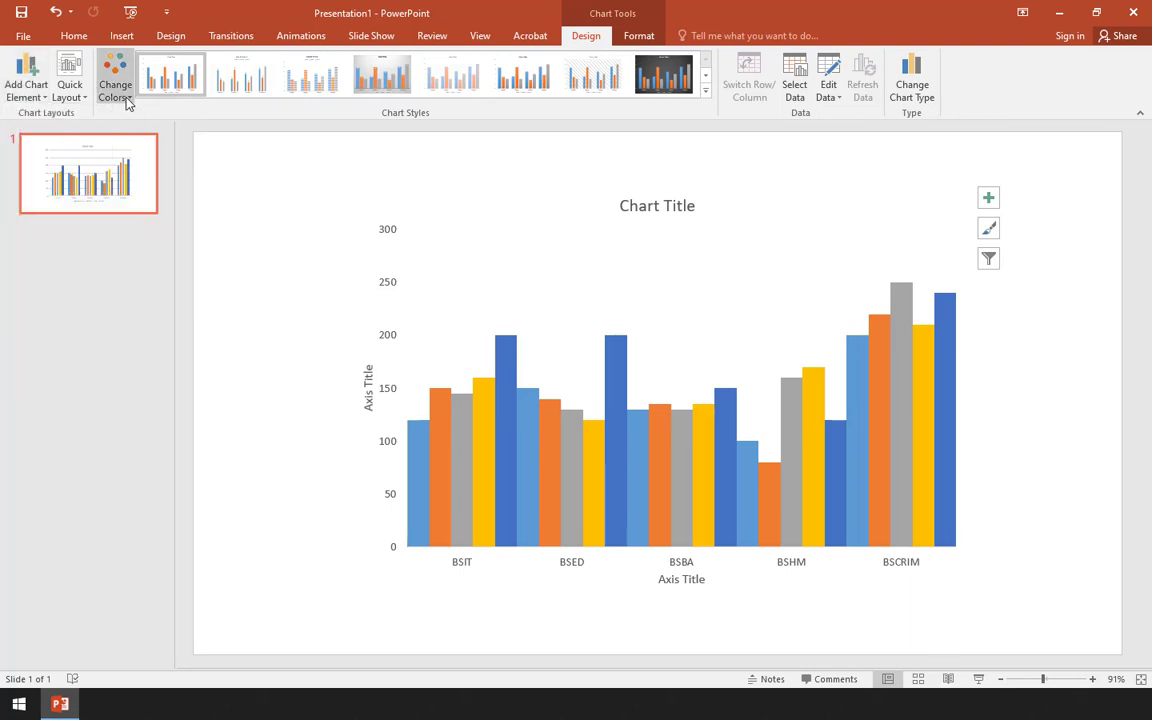
- Preview the colorful and monochromatic color palettes on the column chart
click(115, 88)
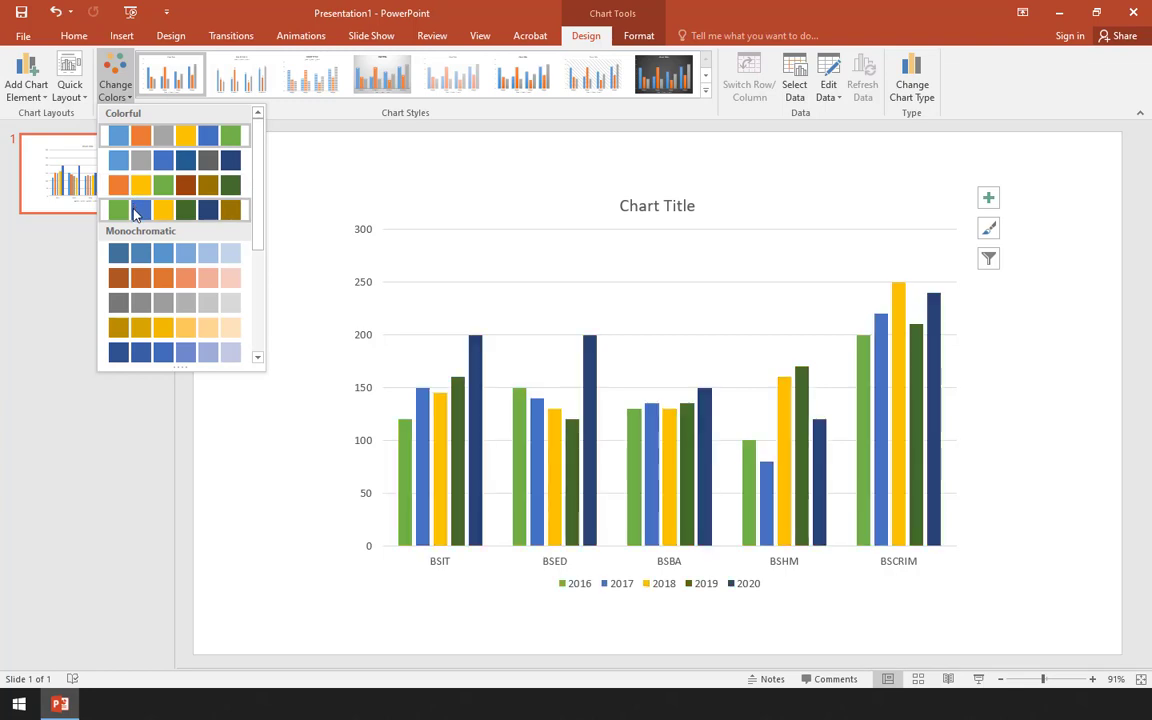
scroll(138, 340, down, 3)
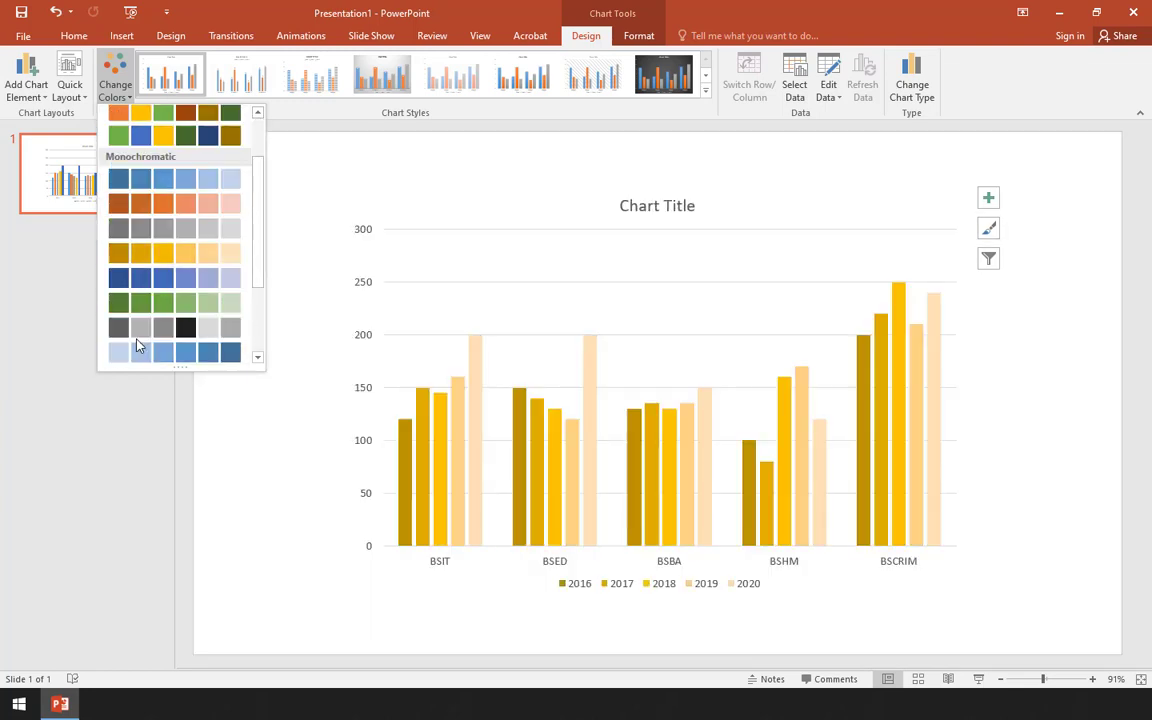
scroll(138, 345, up, 5)
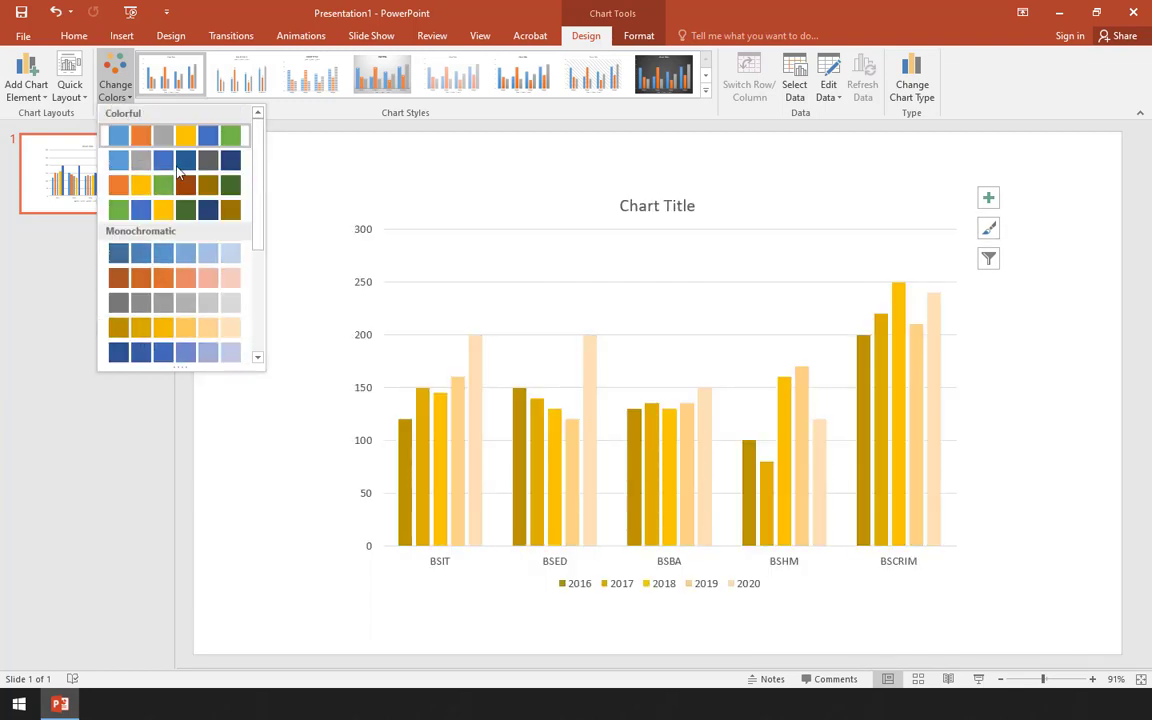
click(124, 95)
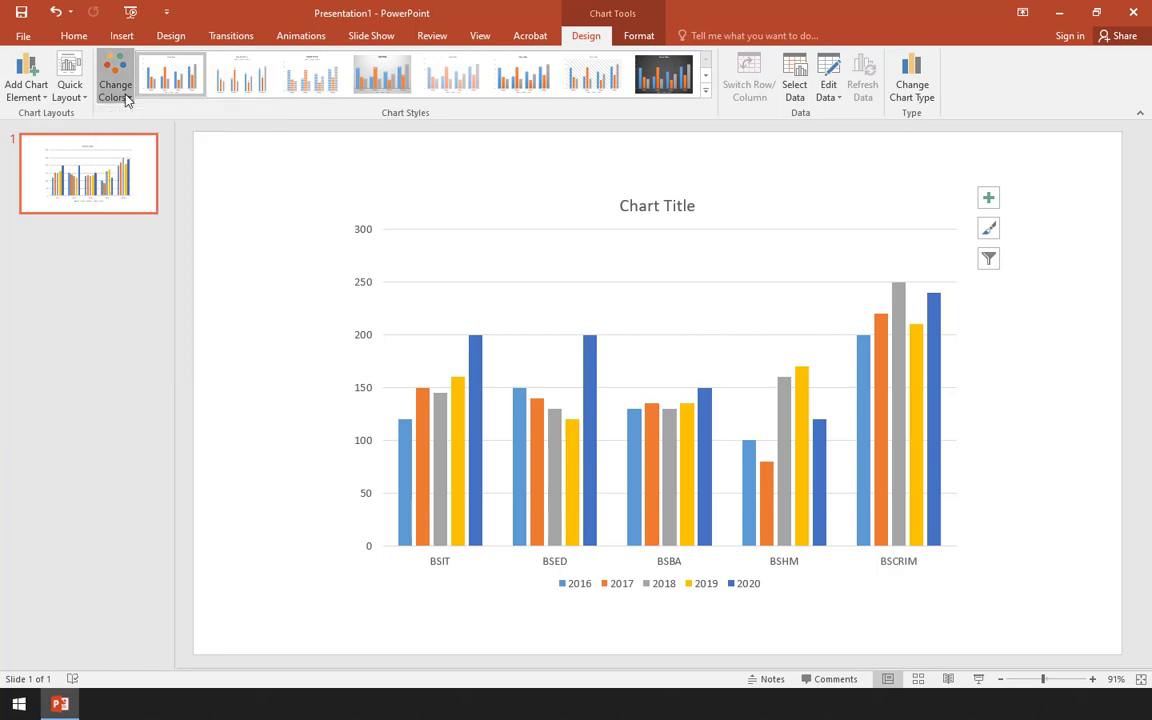
- Apply the first style in the chart styles gallery to the column chart, then deselect the chart
click(705, 95)
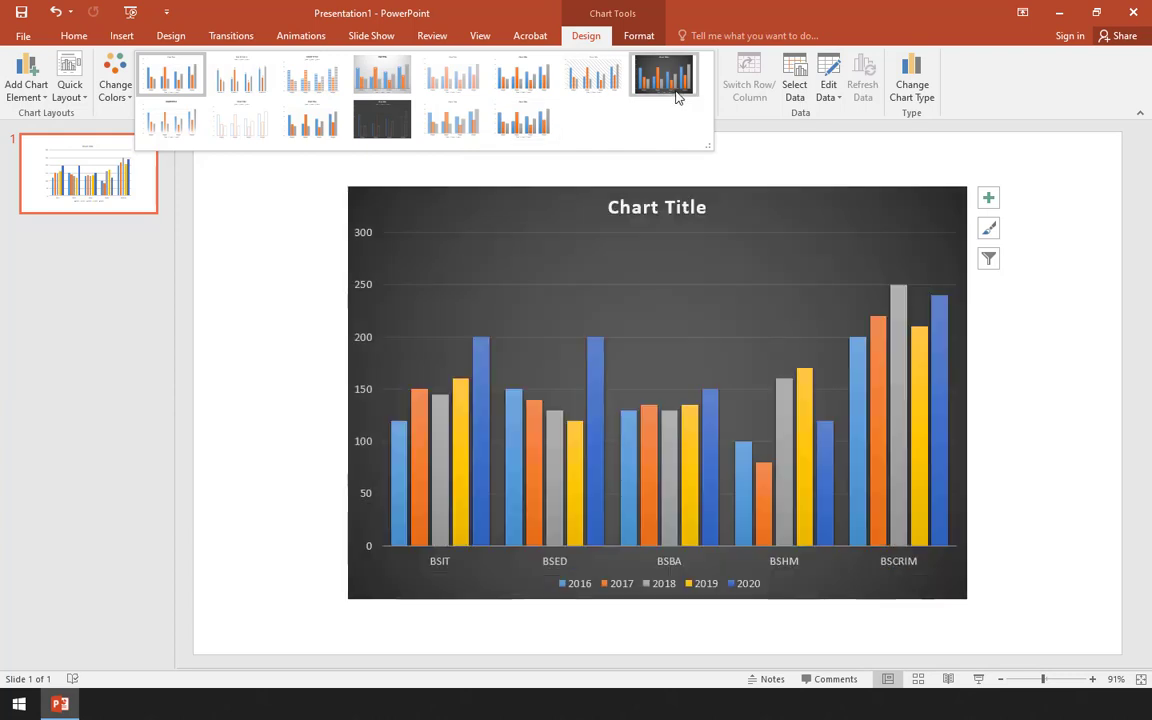
click(172, 84)
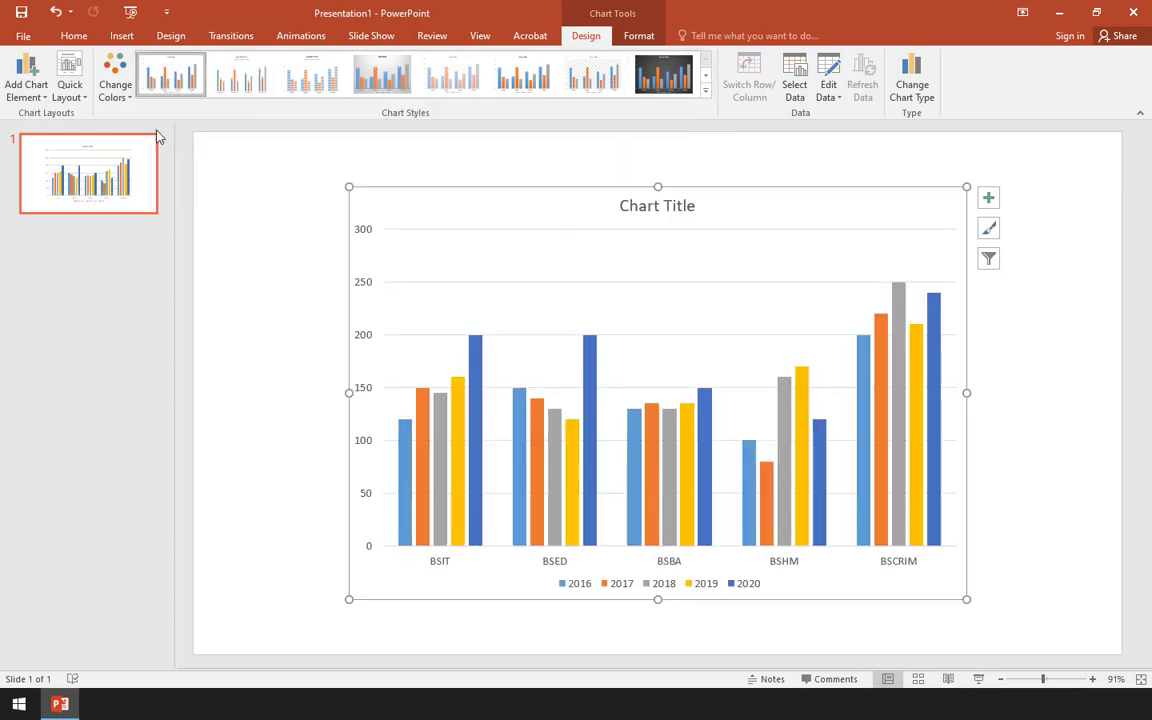
click(270, 165)
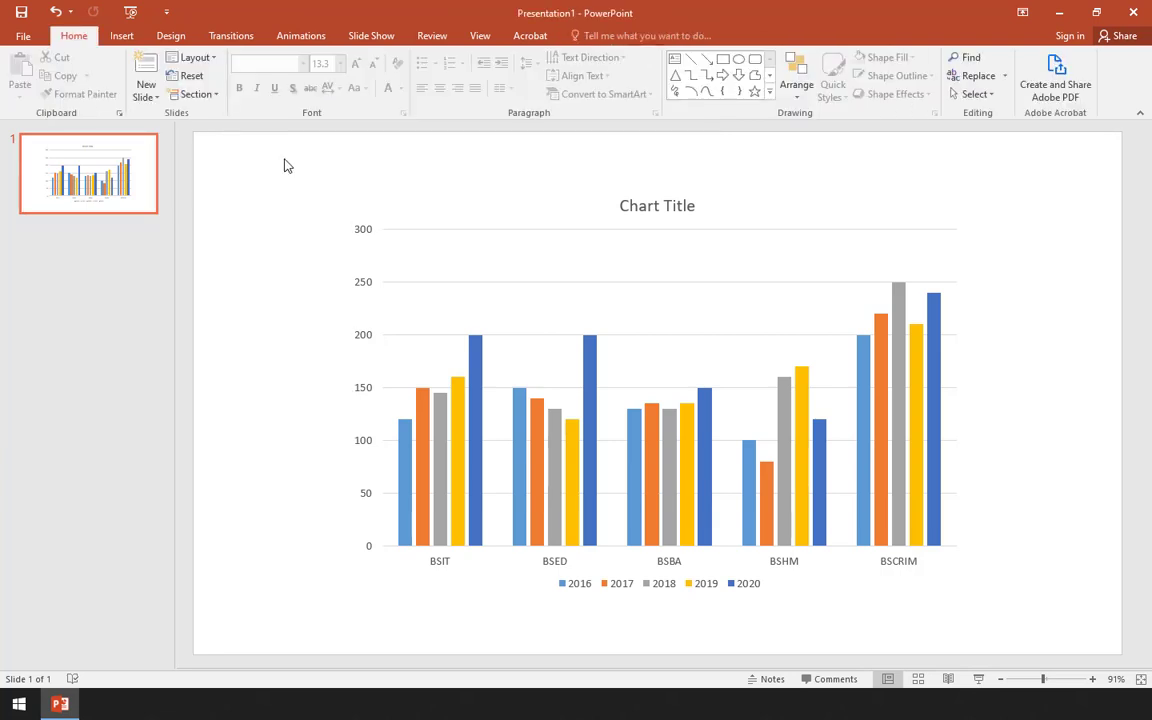
- Switch rows and columns in the chart's data source so the courses become series and the years become categories
click(542, 193)
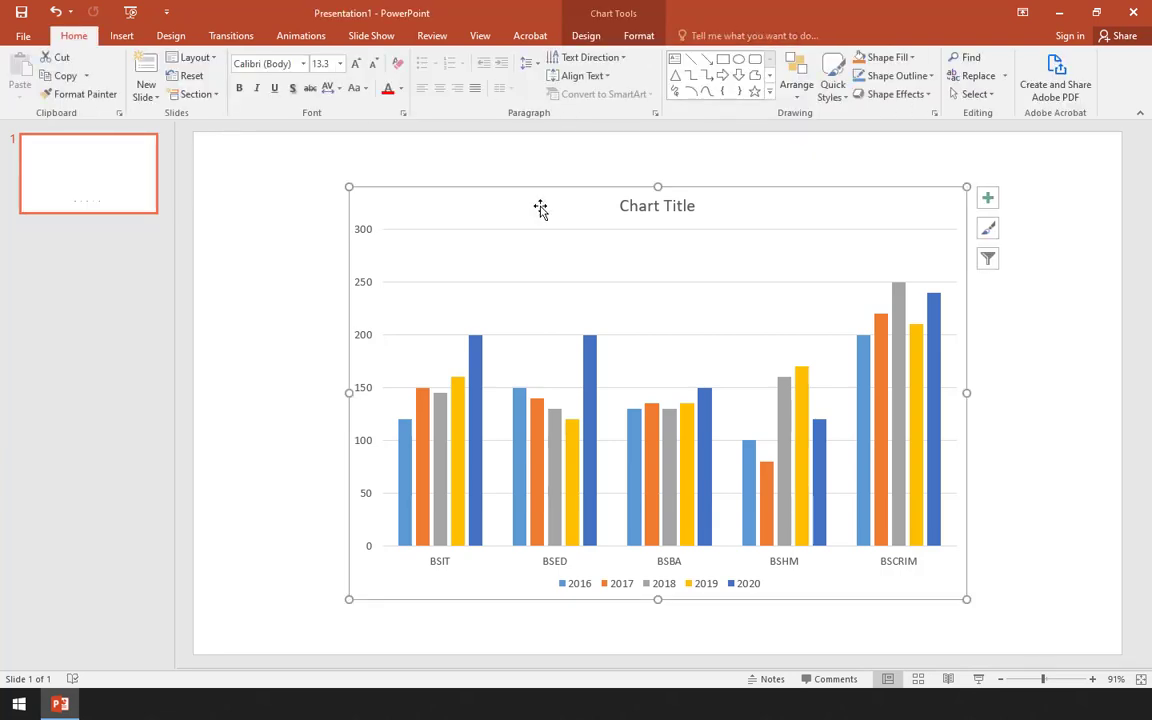
click(586, 36)
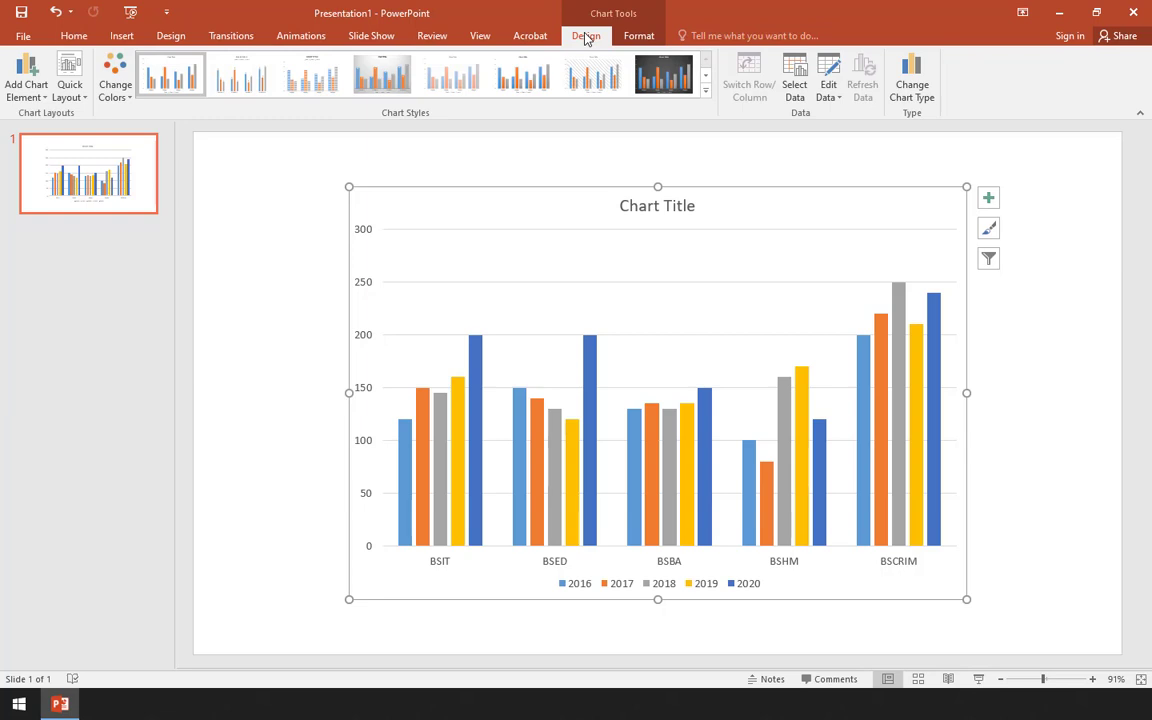
click(786, 83)
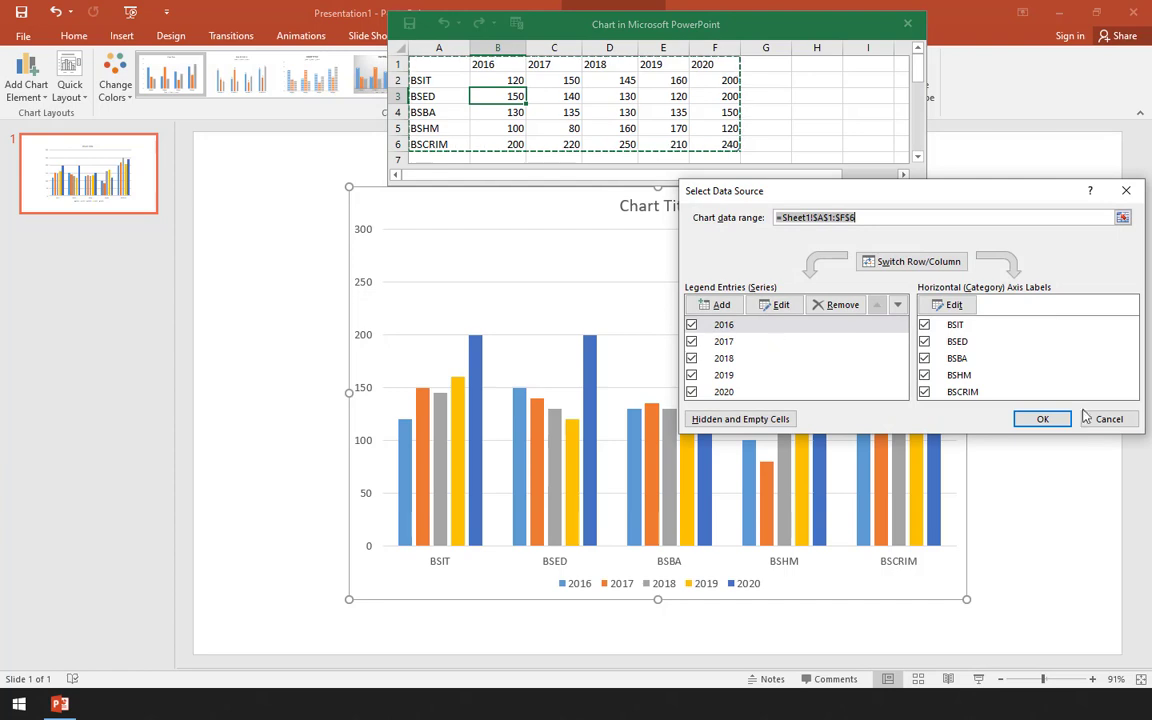
drag(910, 196, 684, 138)
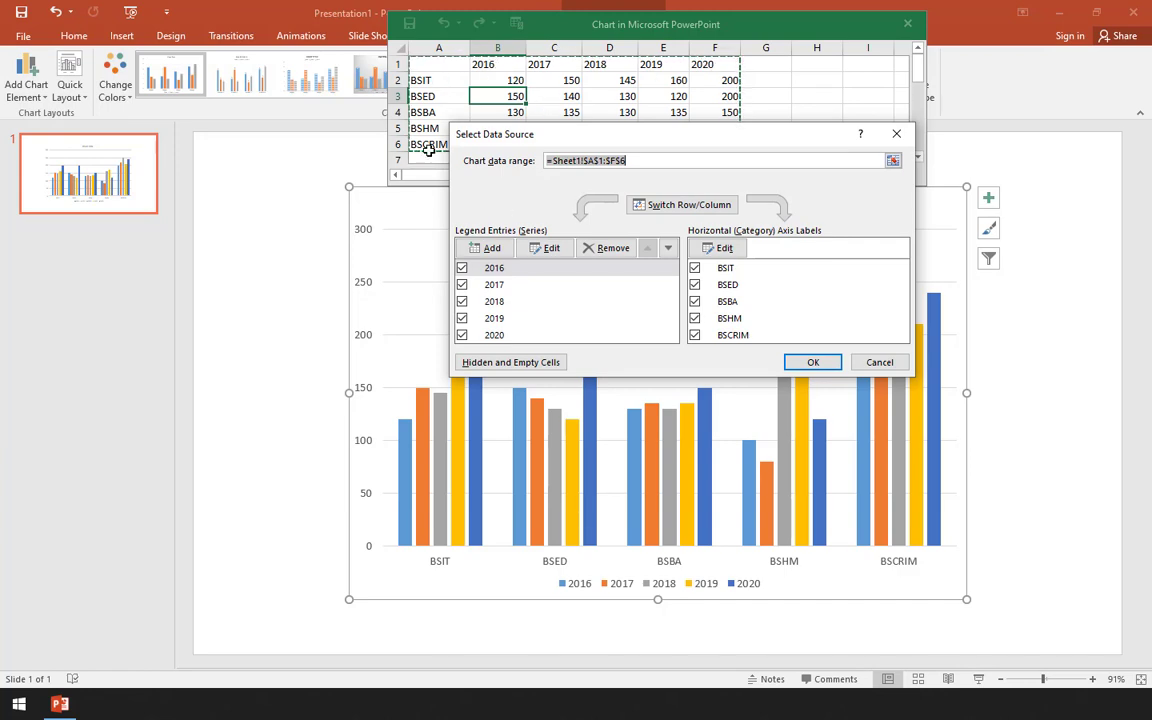
drag(572, 142, 590, 198)
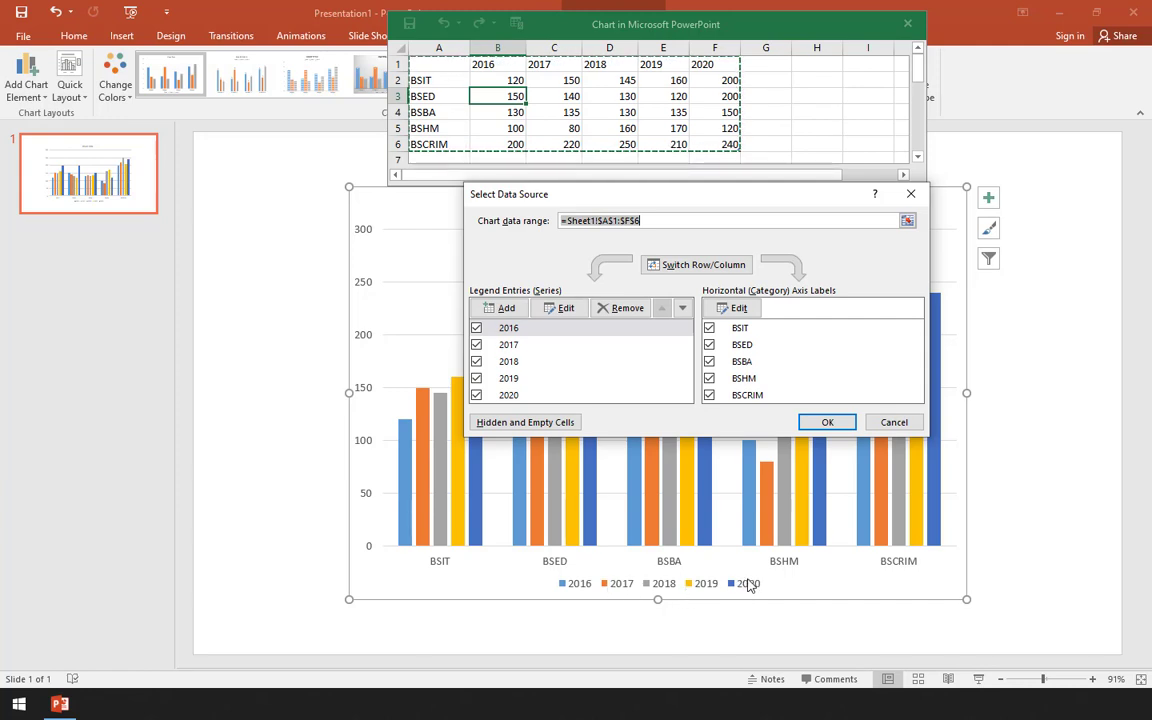
click(715, 270)
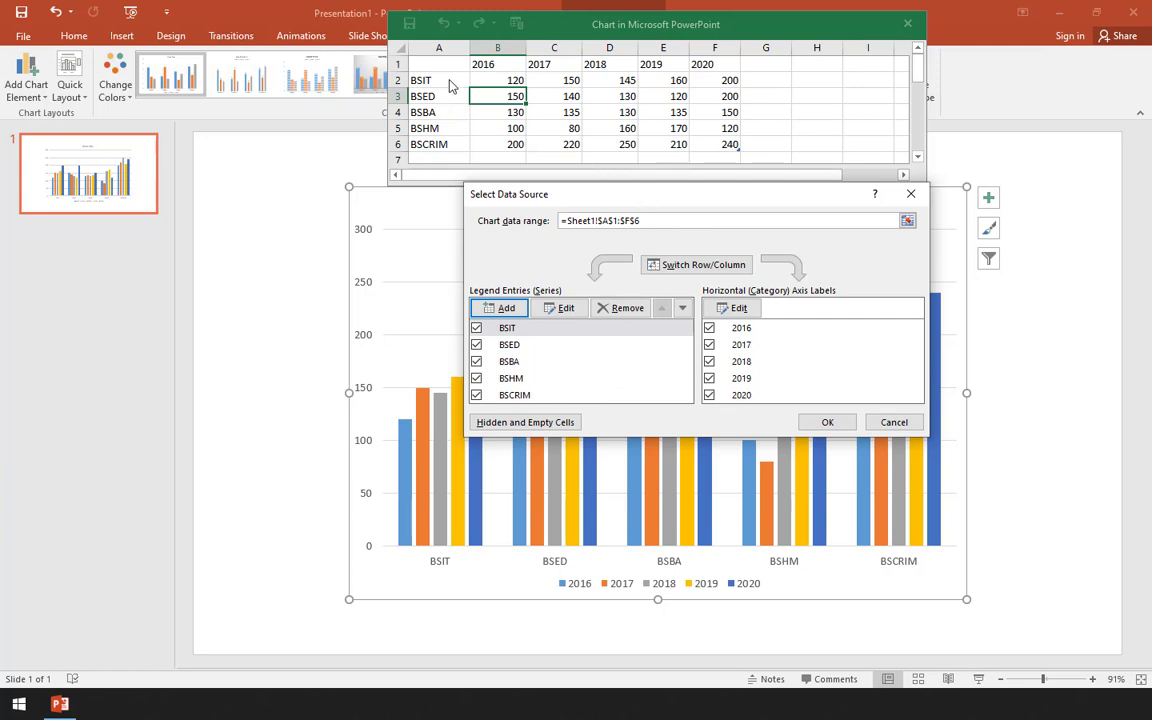
drag(566, 190, 488, 200)
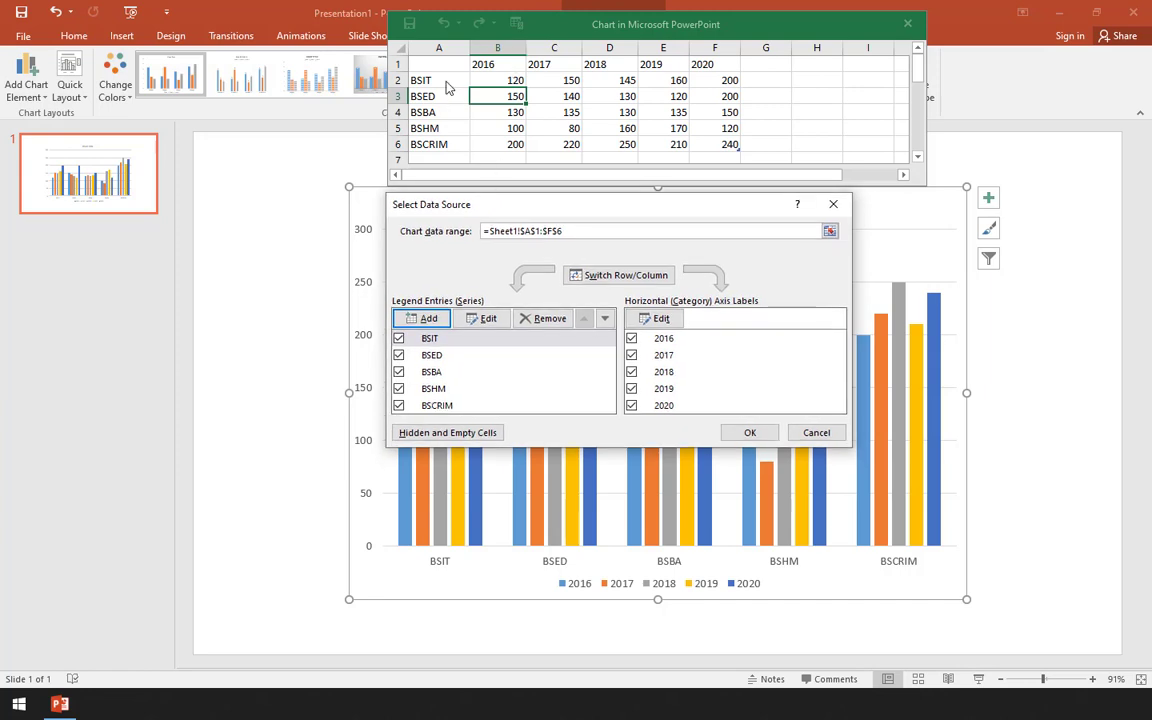
click(442, 147)
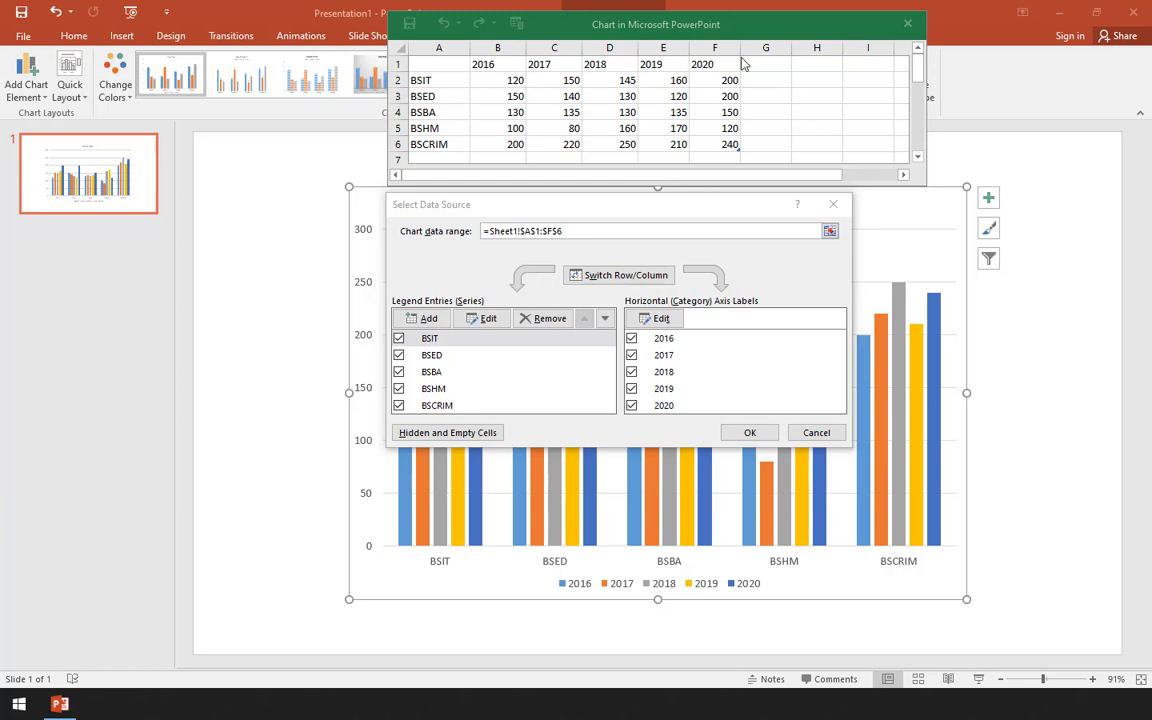
drag(450, 213, 478, 215)
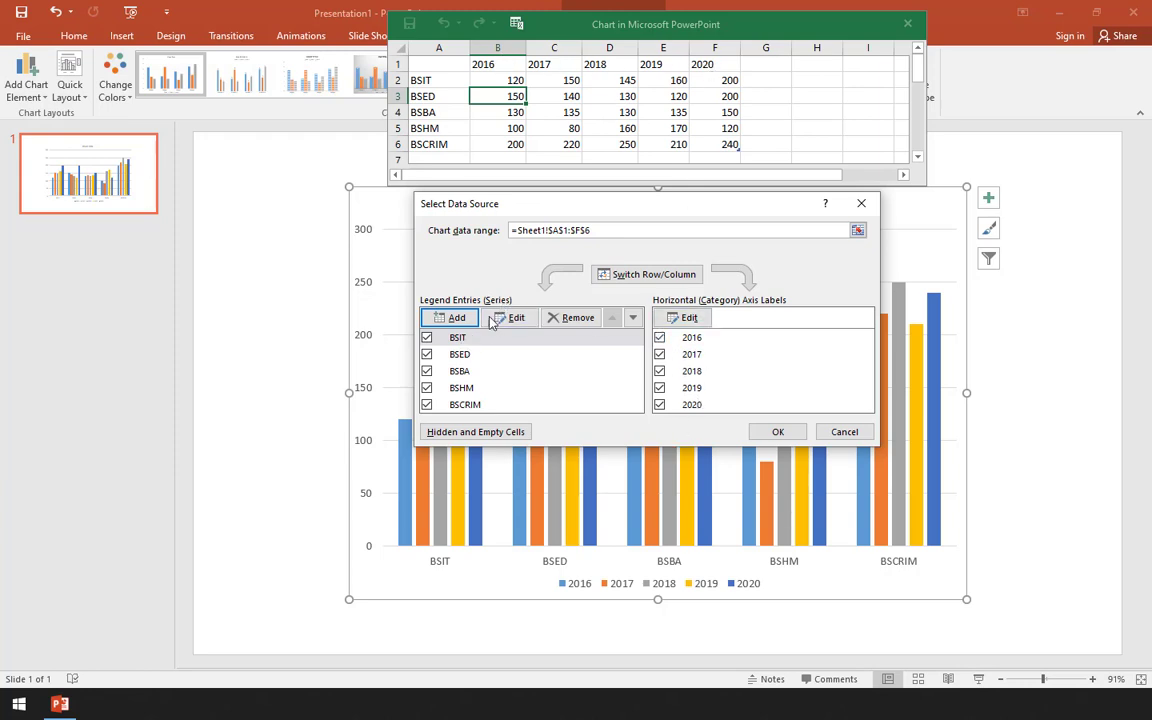
click(784, 433)
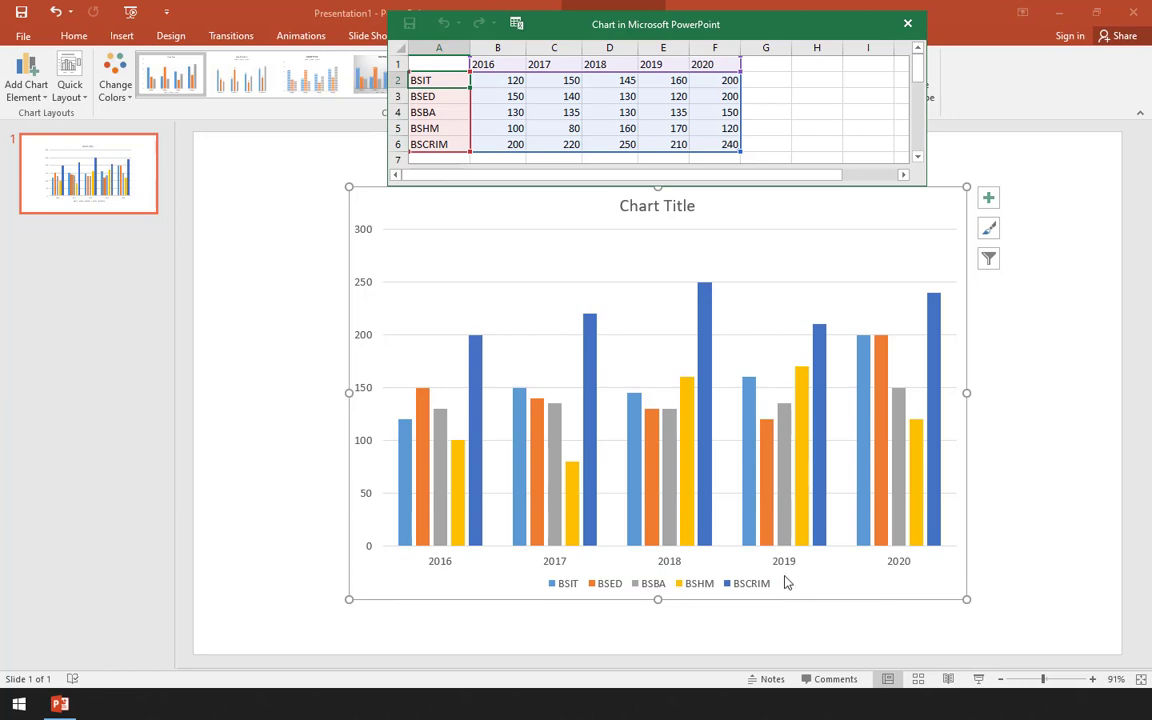
- Switch the chart's rows and columns back so the courses are the categories and the years the series
drag(812, 28, 774, 190)
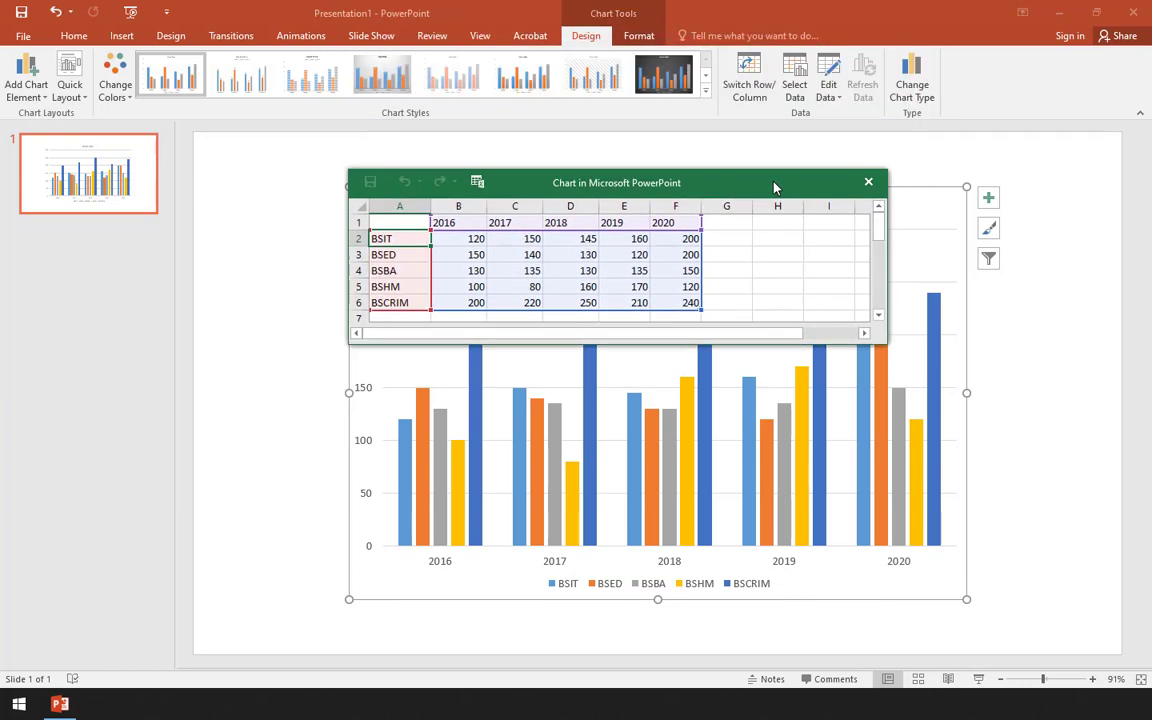
click(752, 80)
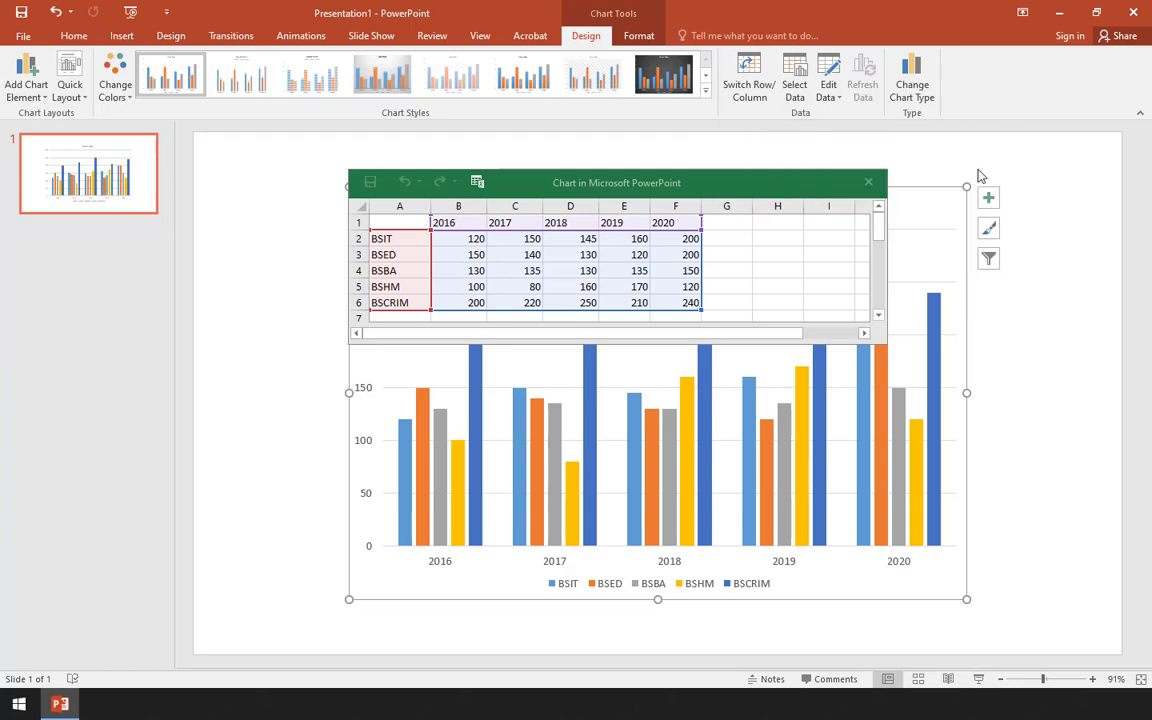
click(765, 78)
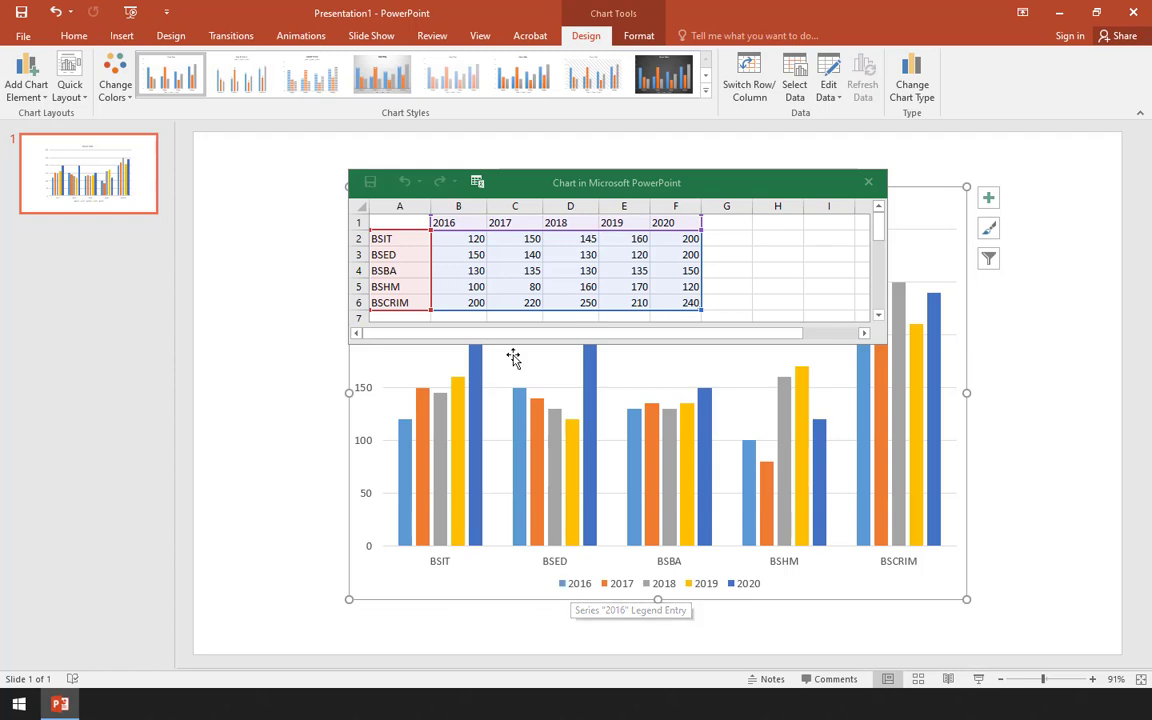
- Examine the year headers and course labels in the chart data, then close the data sheet
click(411, 242)
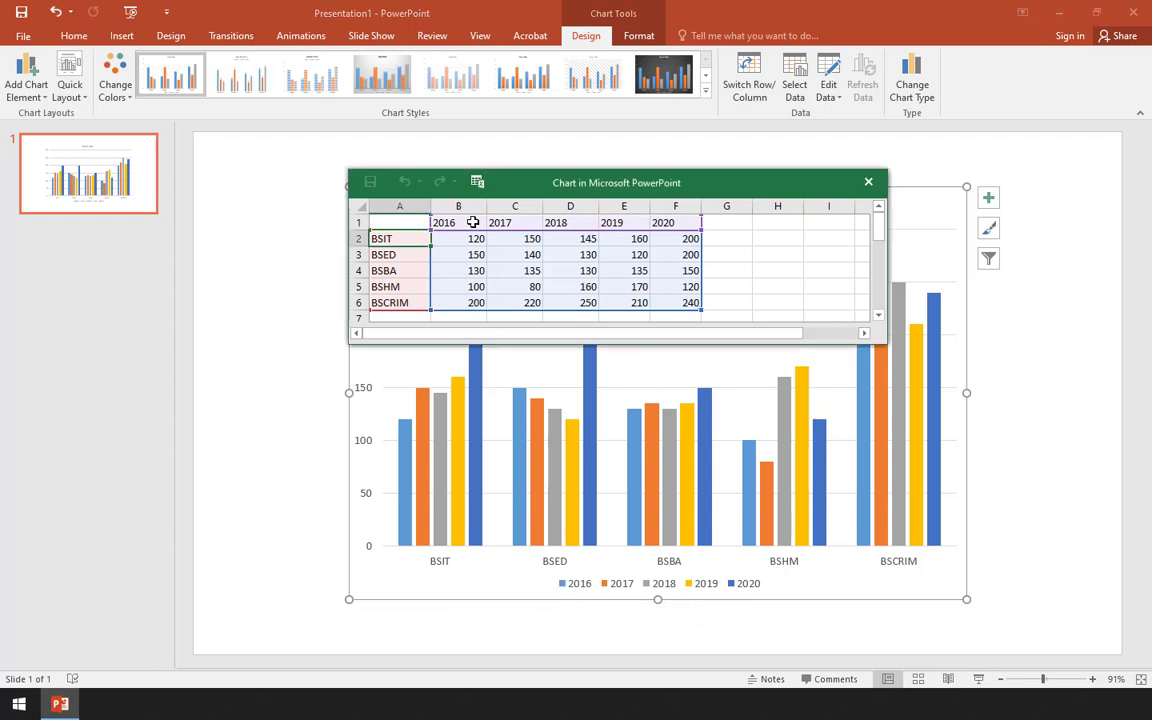
drag(472, 222, 666, 224)
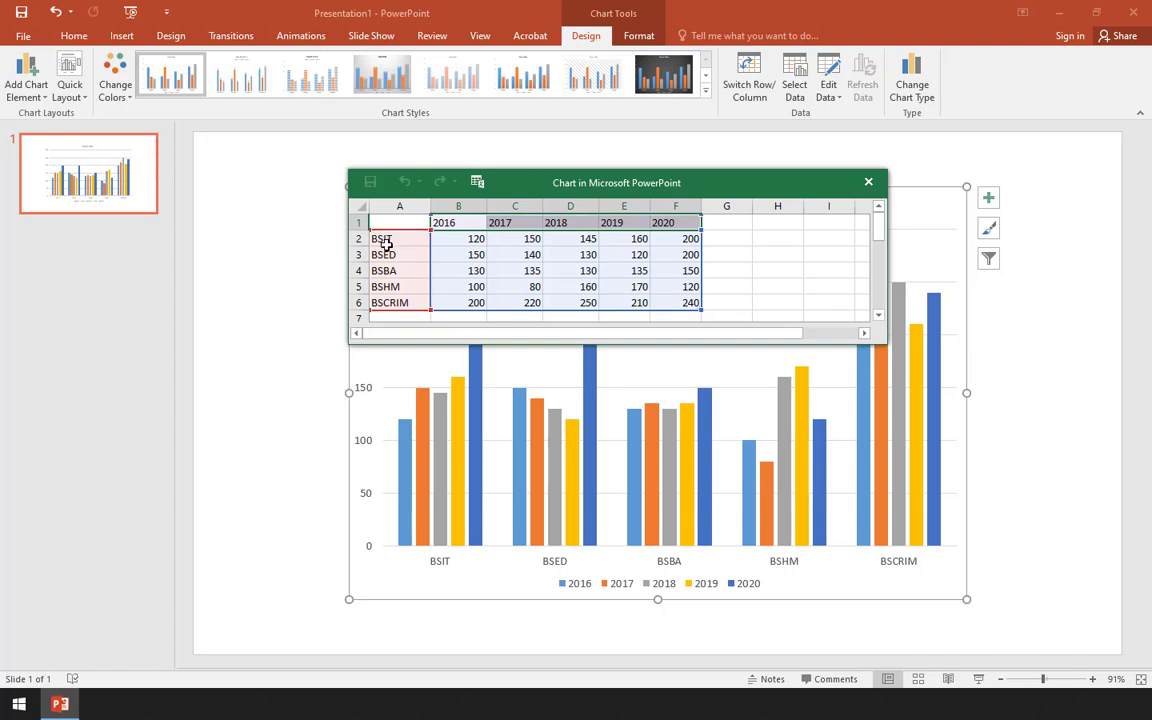
drag(385, 243, 399, 308)
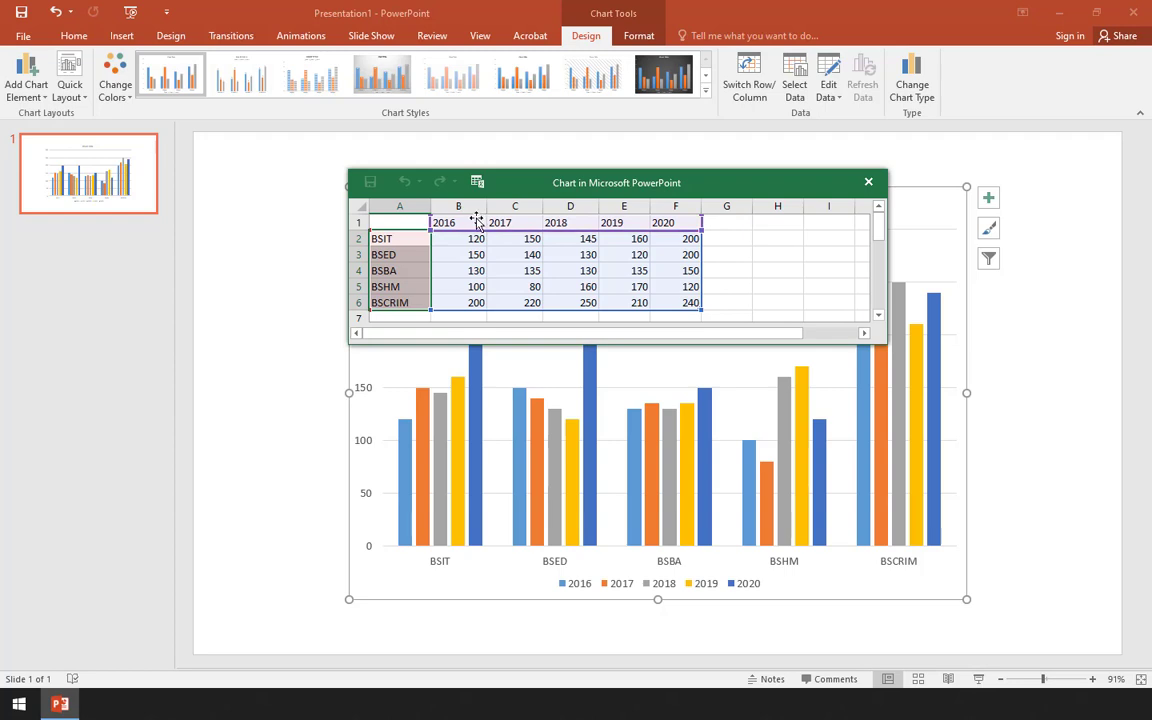
drag(477, 221, 666, 224)
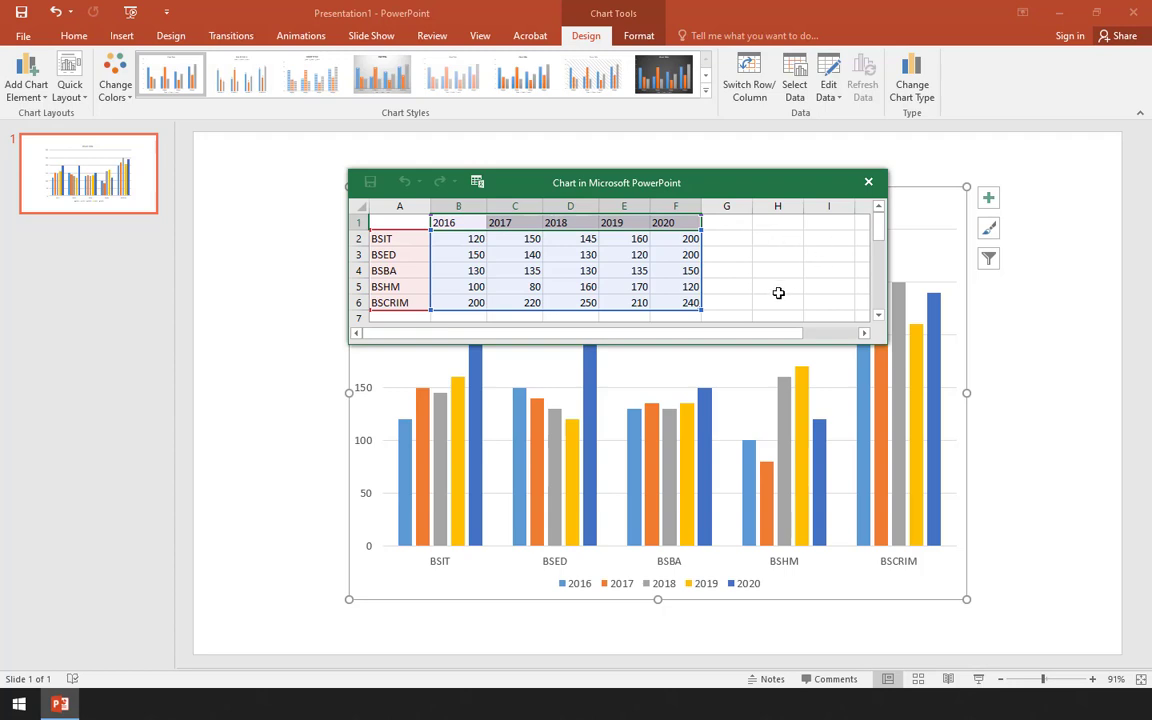
click(778, 292)
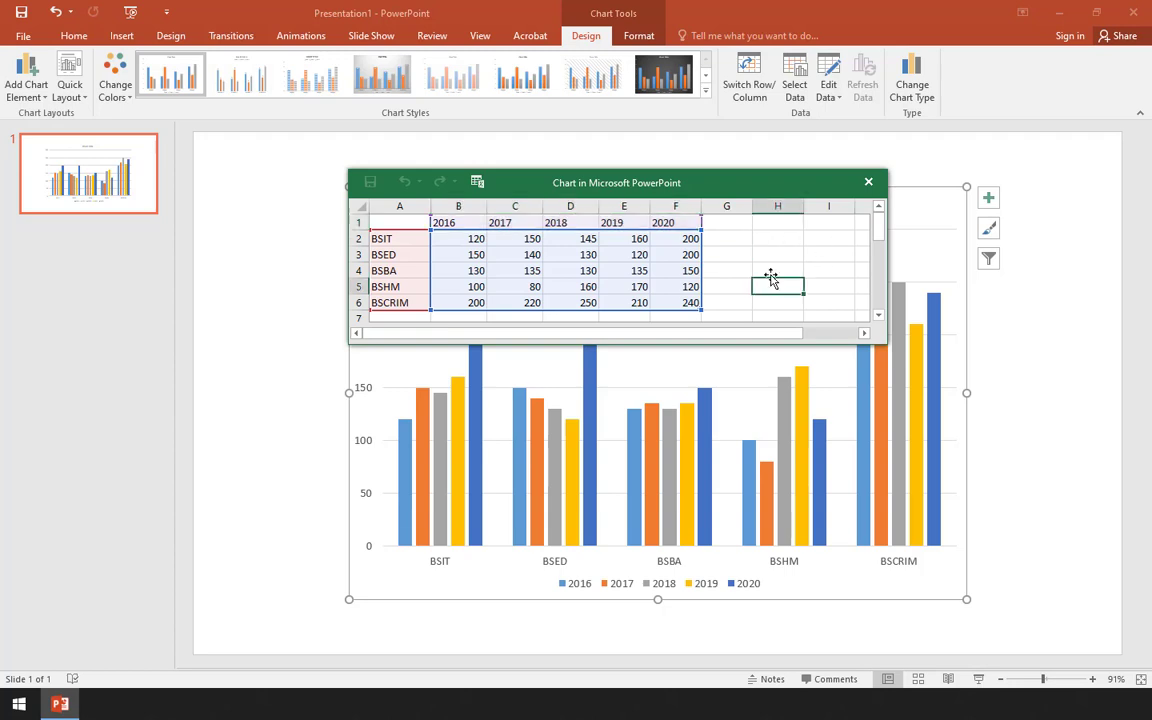
drag(695, 222, 439, 218)
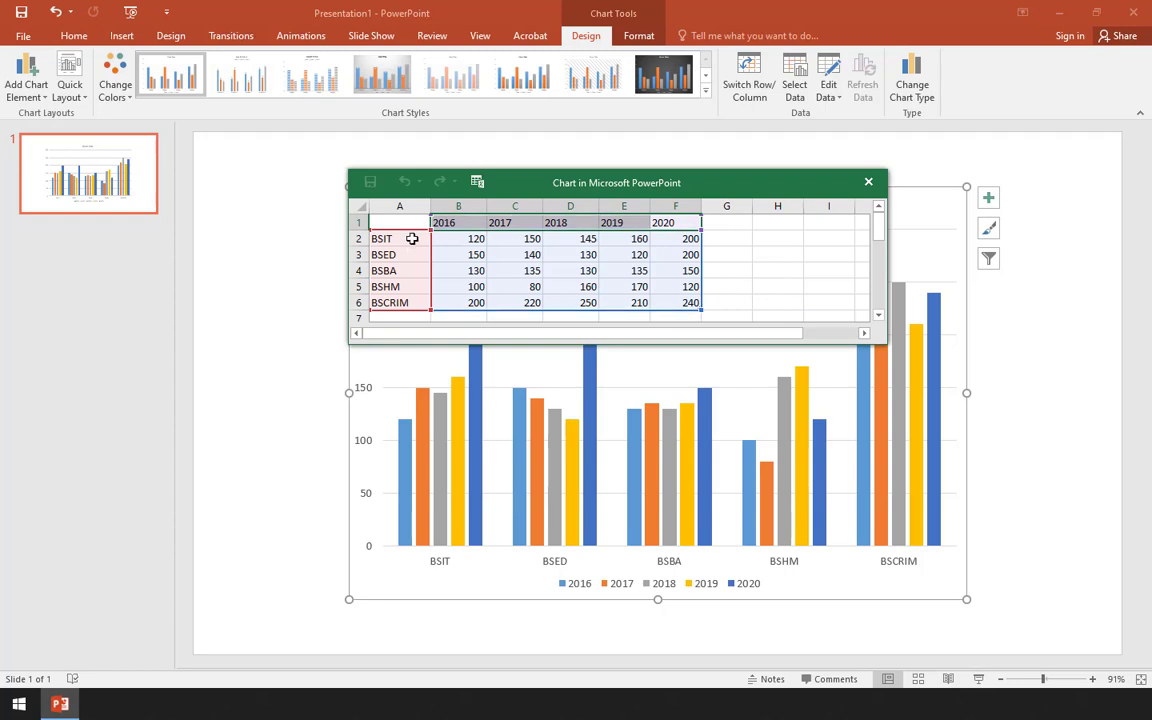
drag(411, 239, 392, 308)
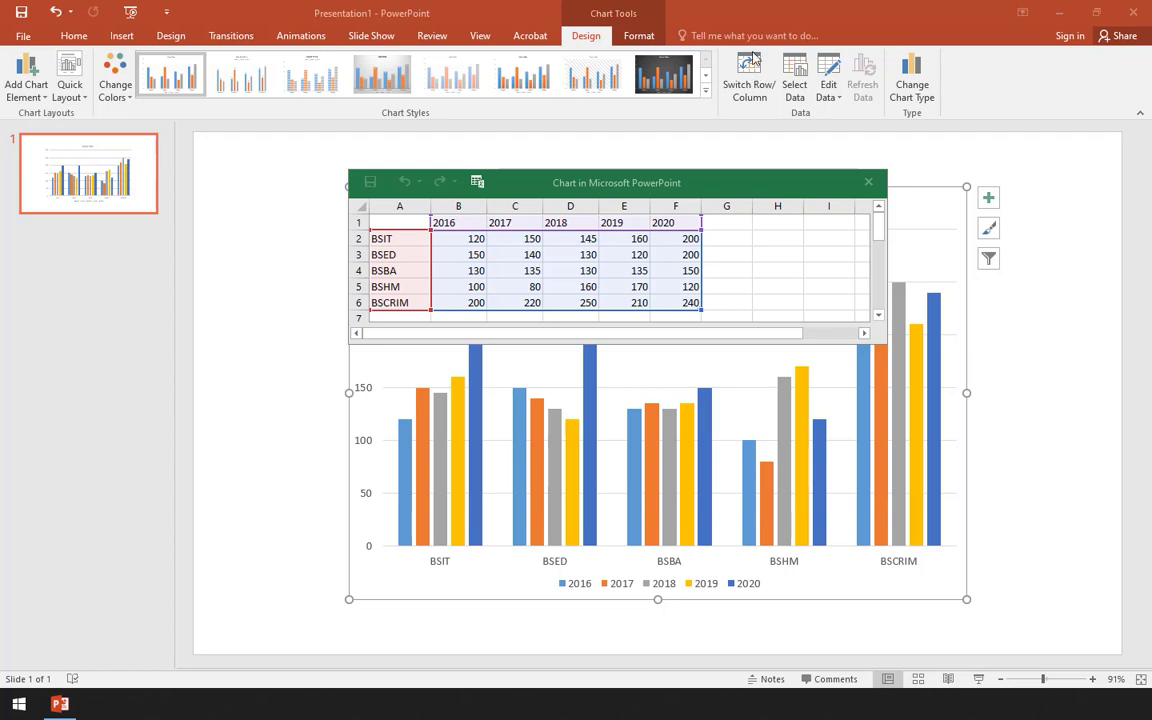
click(868, 181)
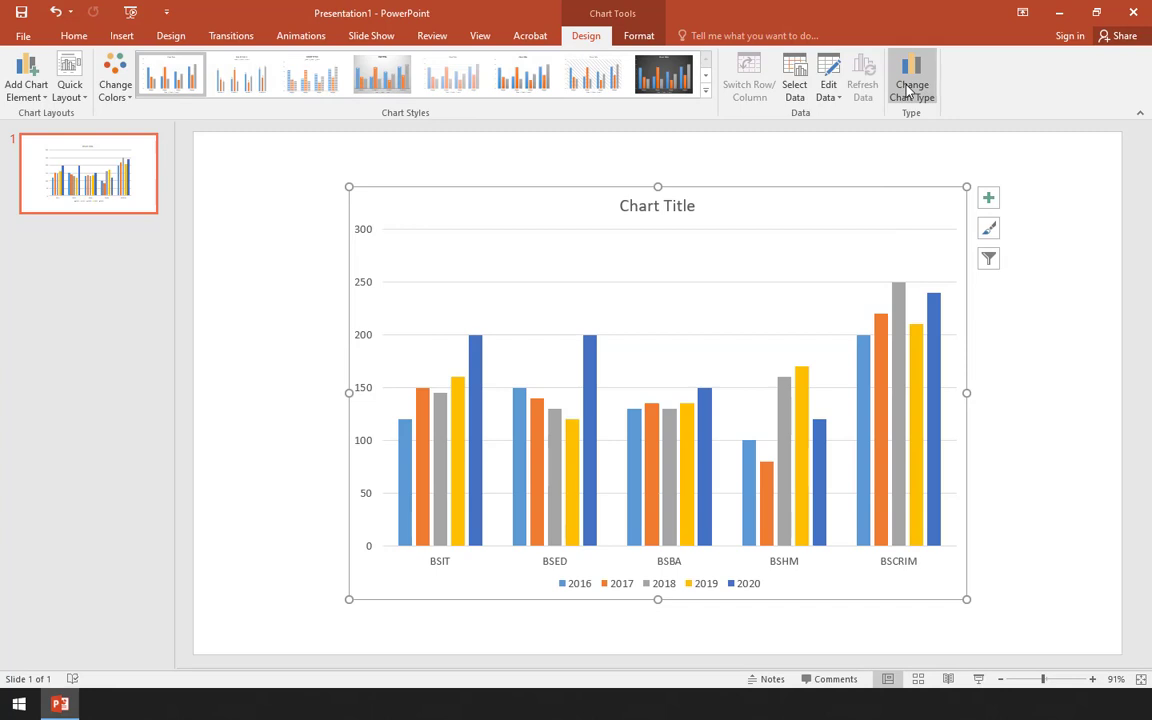
- Change the clustered column chart to a basic Line chart
click(908, 88)
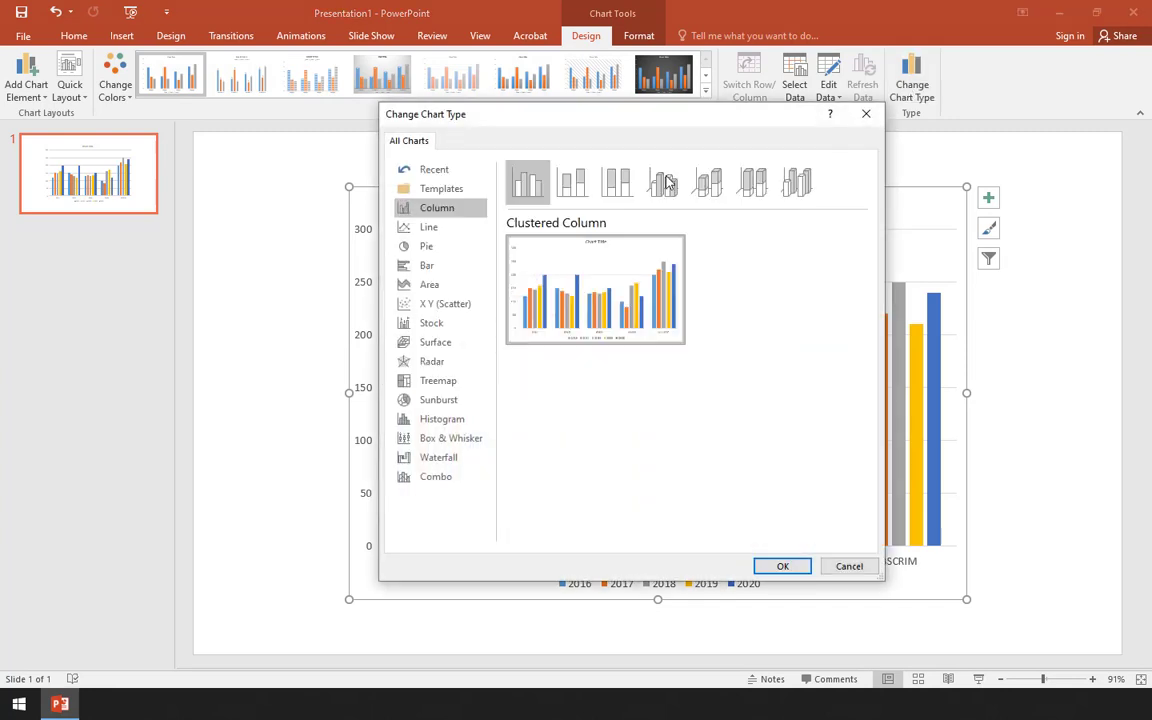
click(436, 230)
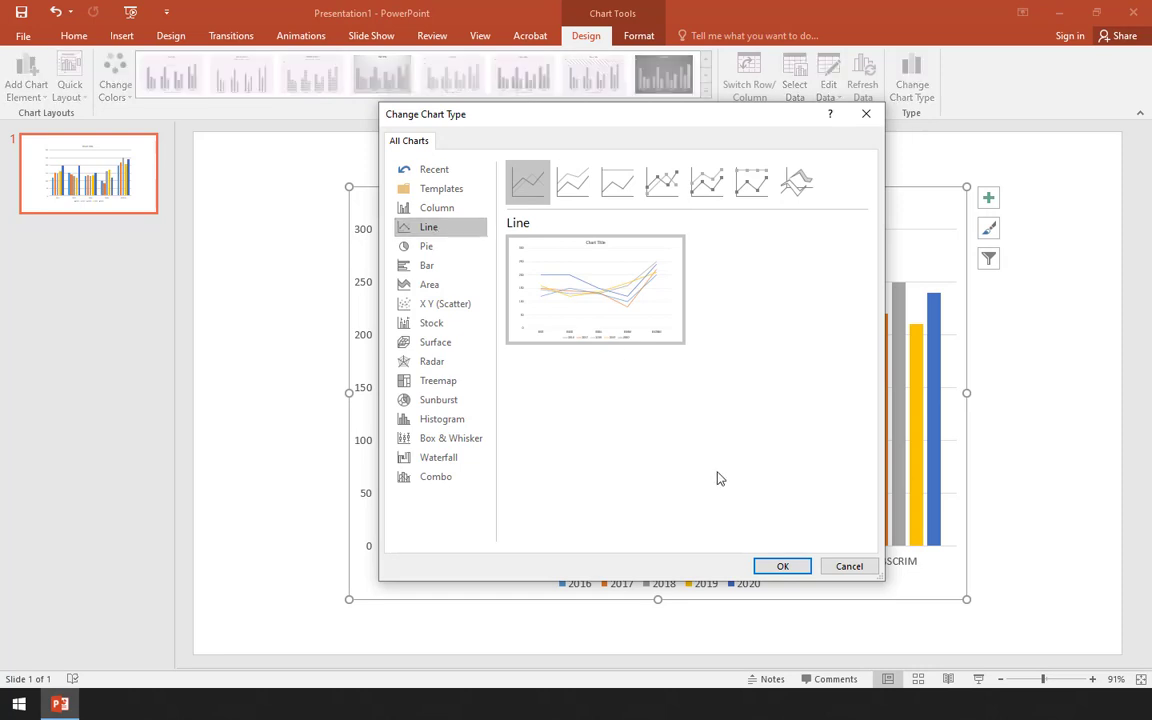
click(784, 565)
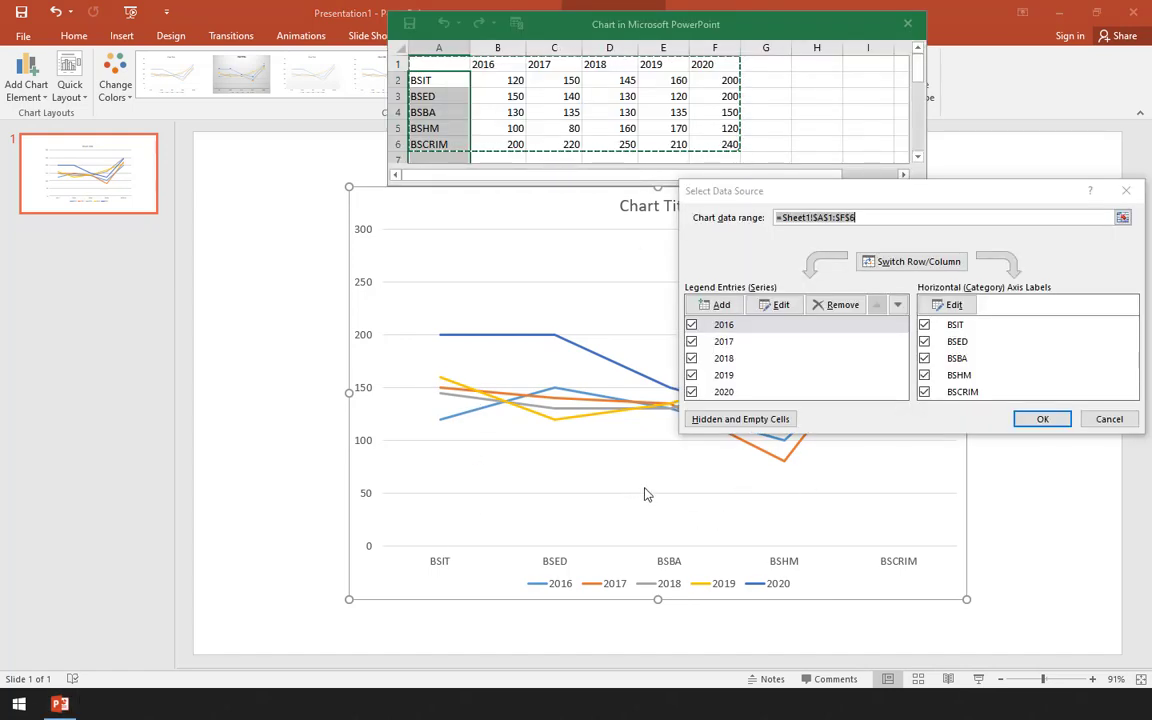
- Switch the line chart's rows and columns to plot courses as series across the years, then close the data sheet and deselect the chart
click(872, 262)
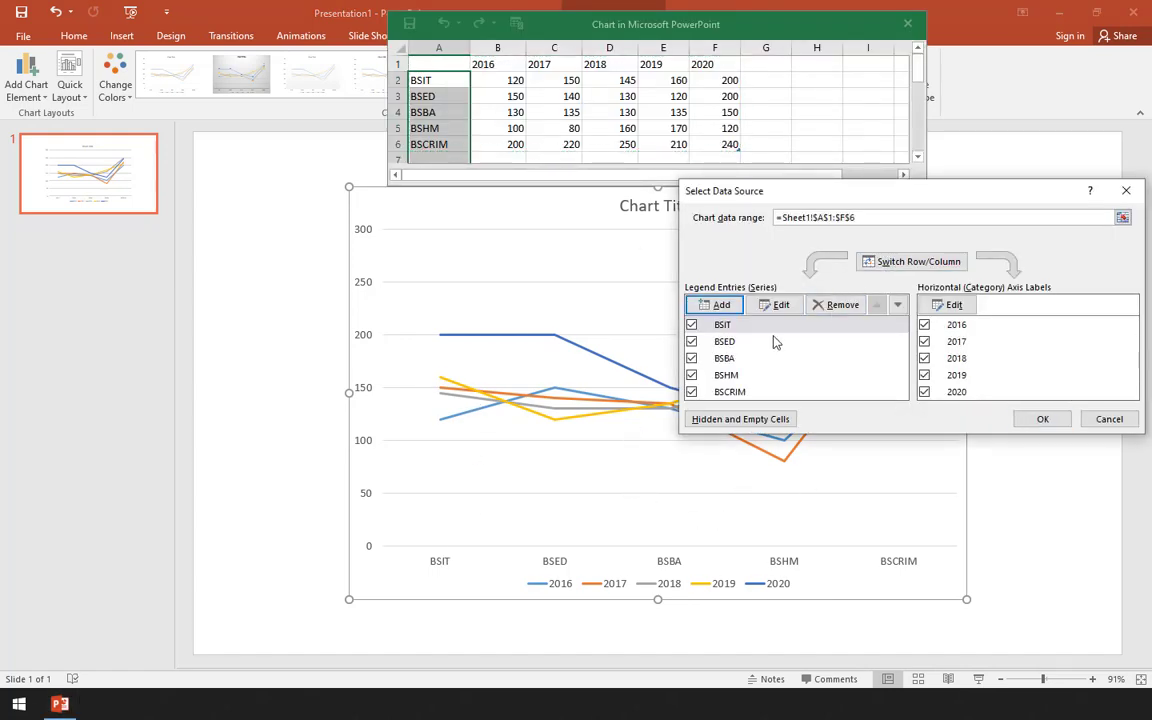
click(1041, 420)
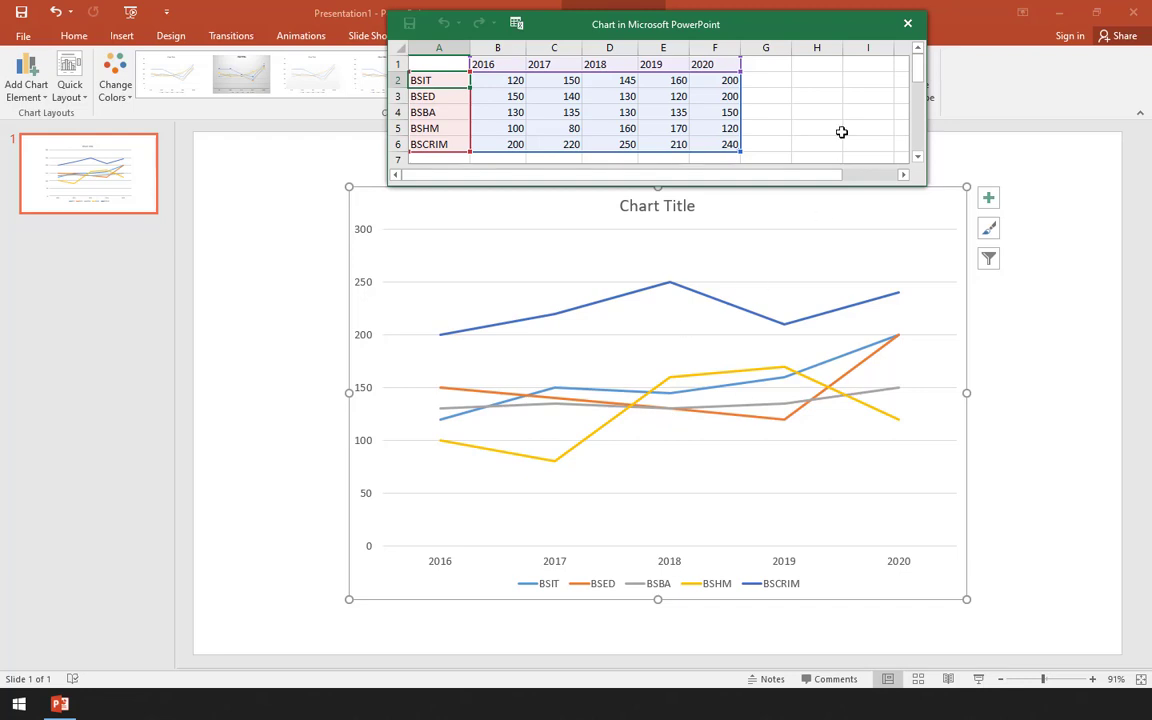
click(907, 24)
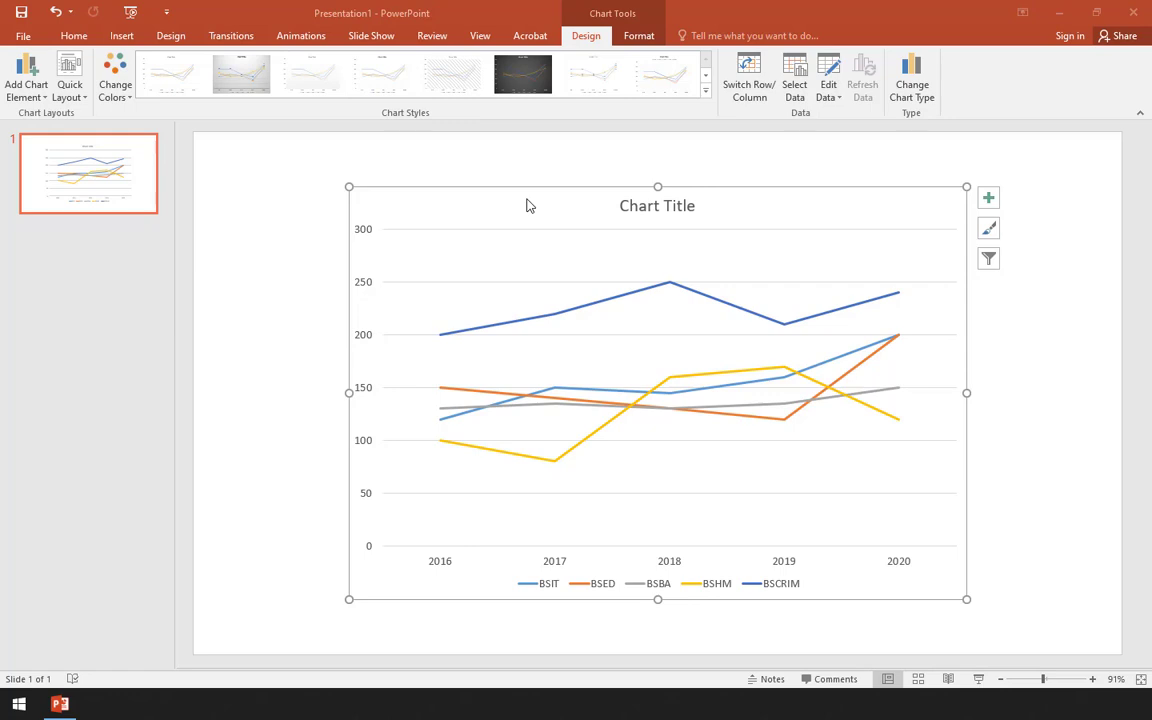
click(254, 240)
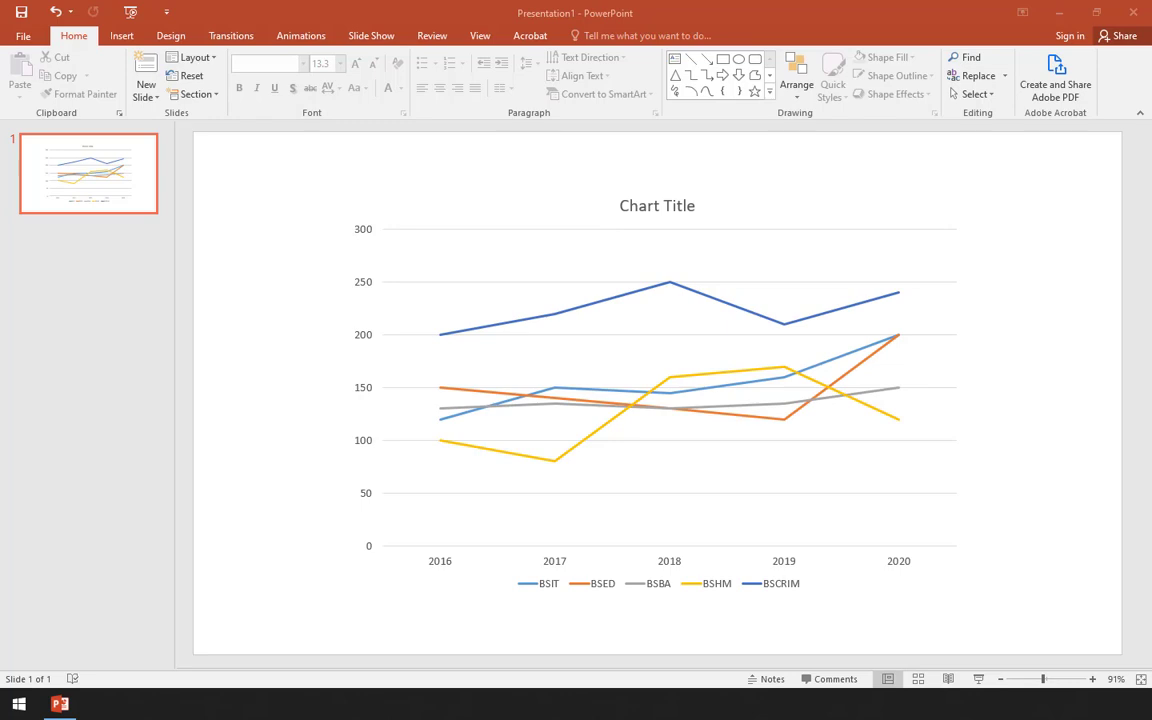
click(66, 181)
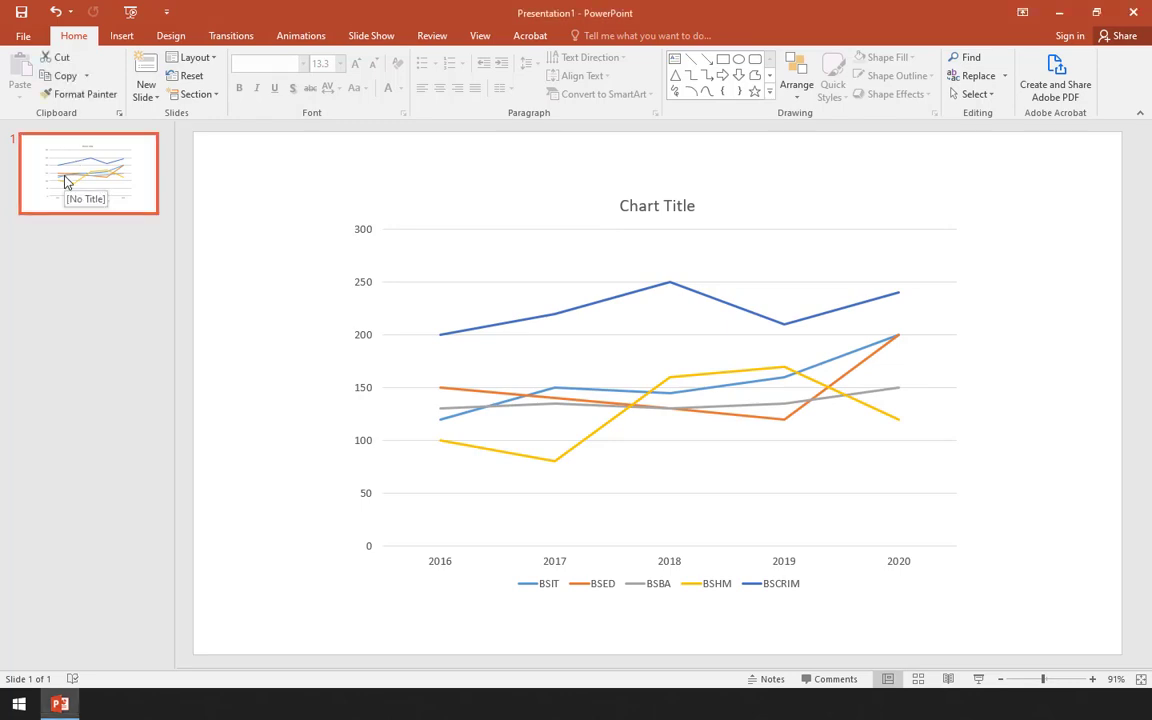